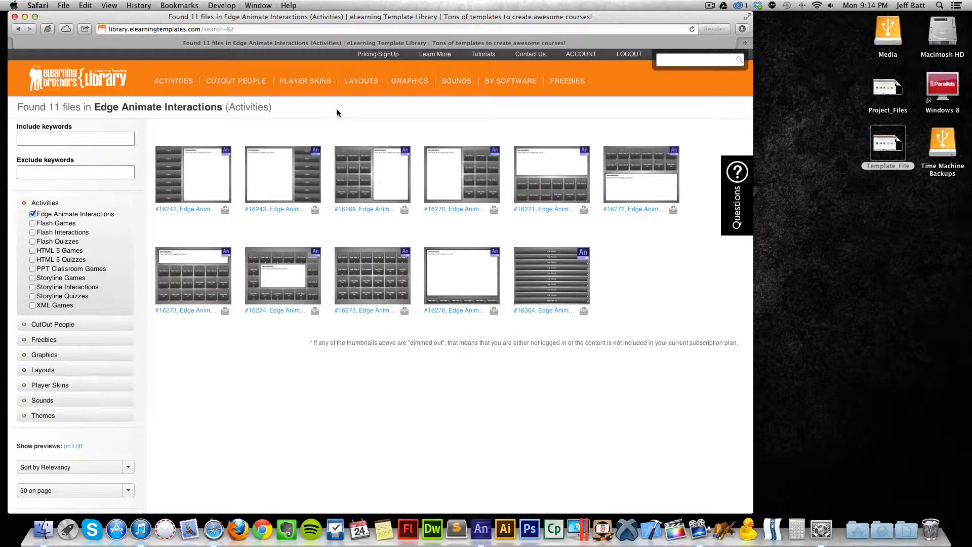
- Open the detail page for template #16242, the Tabs Left Edge Animate interaction
mouse_move(172, 82)
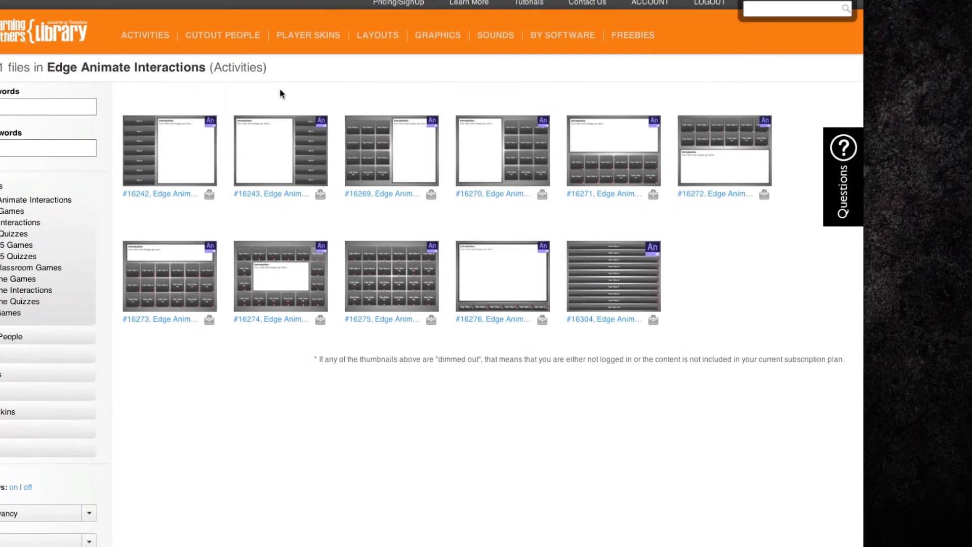
mouse_move(218, 164)
left_click(200, 138)
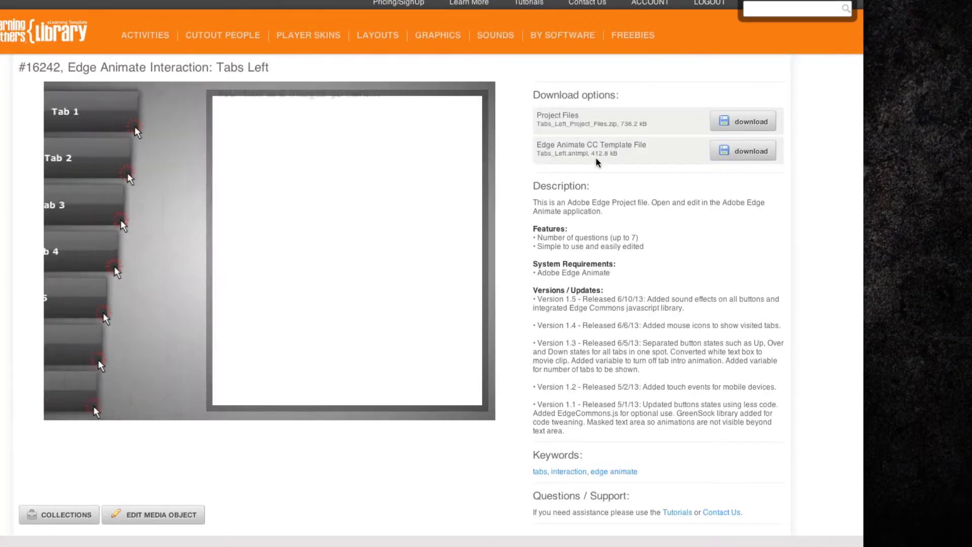
- Highlight the Project Files and Tabs_Left.antmpl Edge Animate CC Template File download options
left_click_drag(550, 115, 575, 116)
left_click_drag(563, 153, 612, 147)
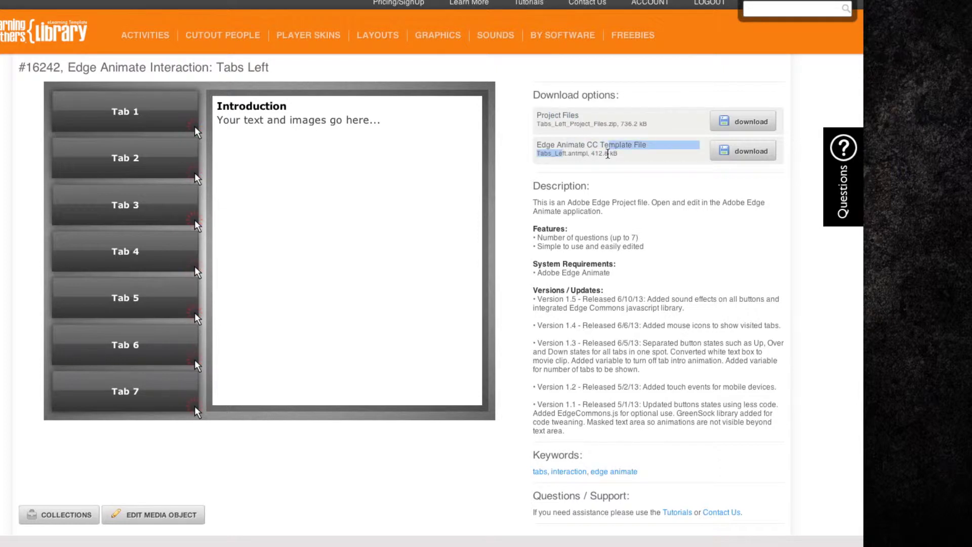
left_click(688, 135)
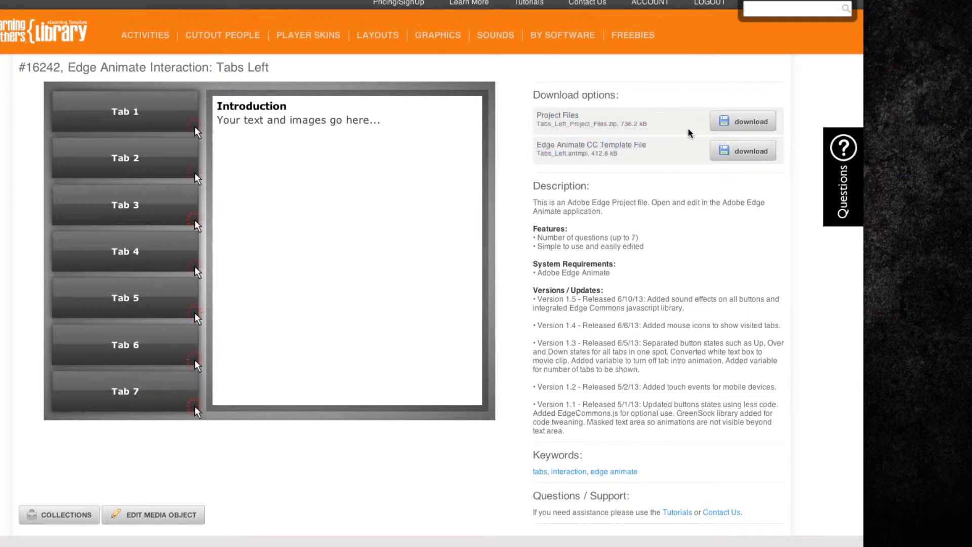
left_click_drag(604, 144, 614, 140)
left_click(691, 128)
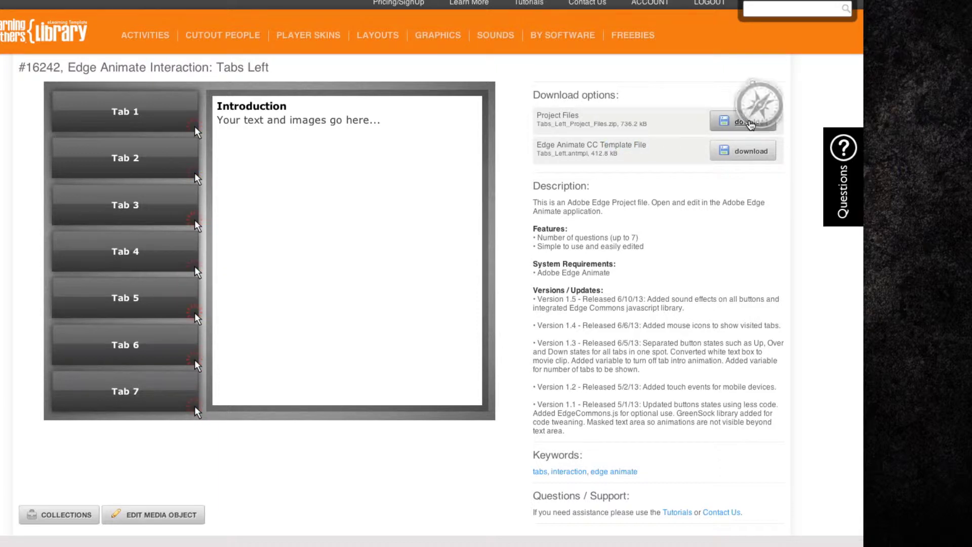
- Download the Project Files and open index.an from Tabs_Left_Project_Files in Edge Animate
left_click(751, 123)
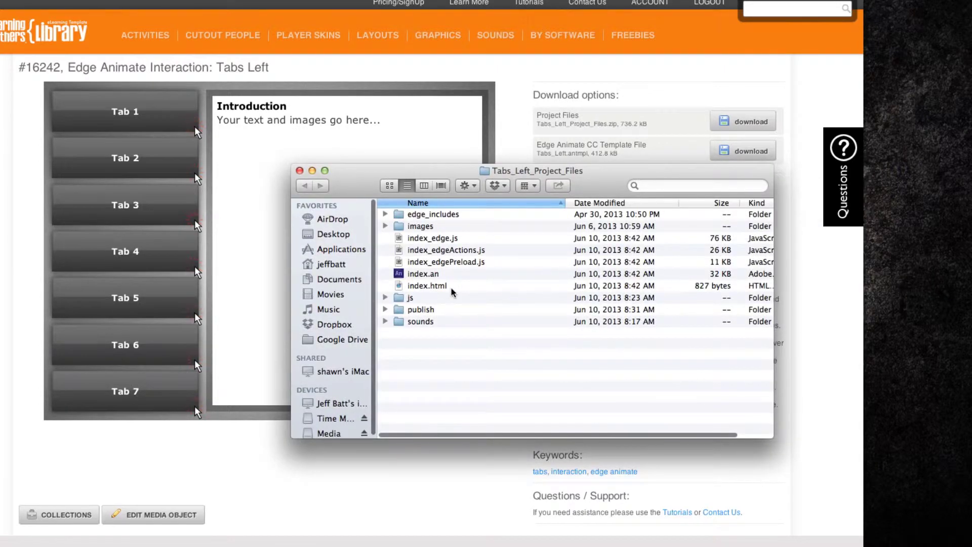
left_click(457, 275)
double_click(447, 274)
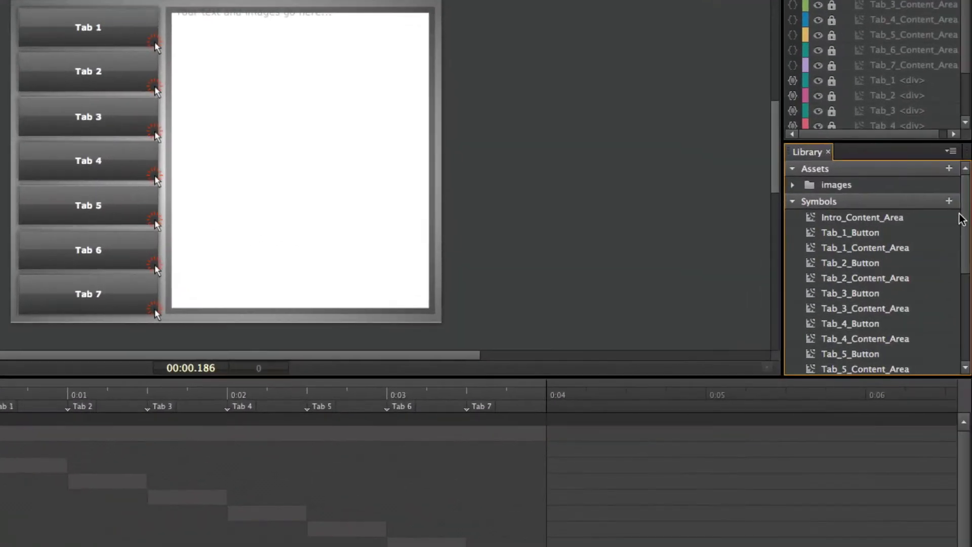
left_click_drag(962, 214, 963, 309)
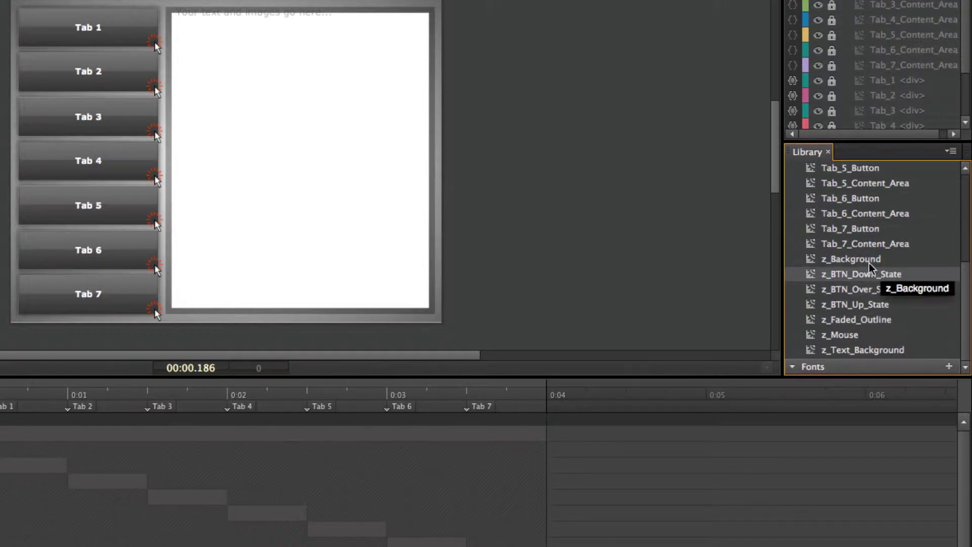
- Edit the z_Background symbol and select its Color_Back gradient element beneath the locked Texture
double_click(812, 260)
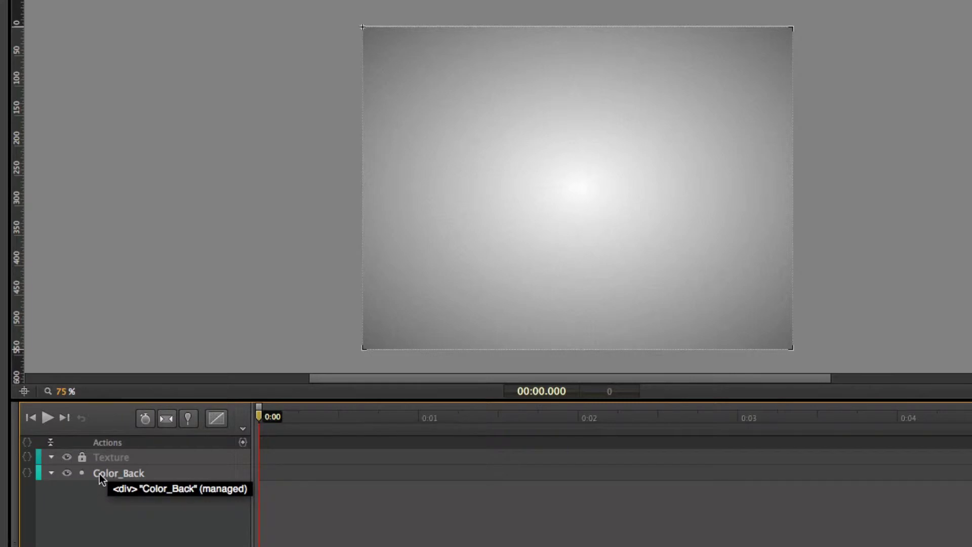
left_click(123, 471)
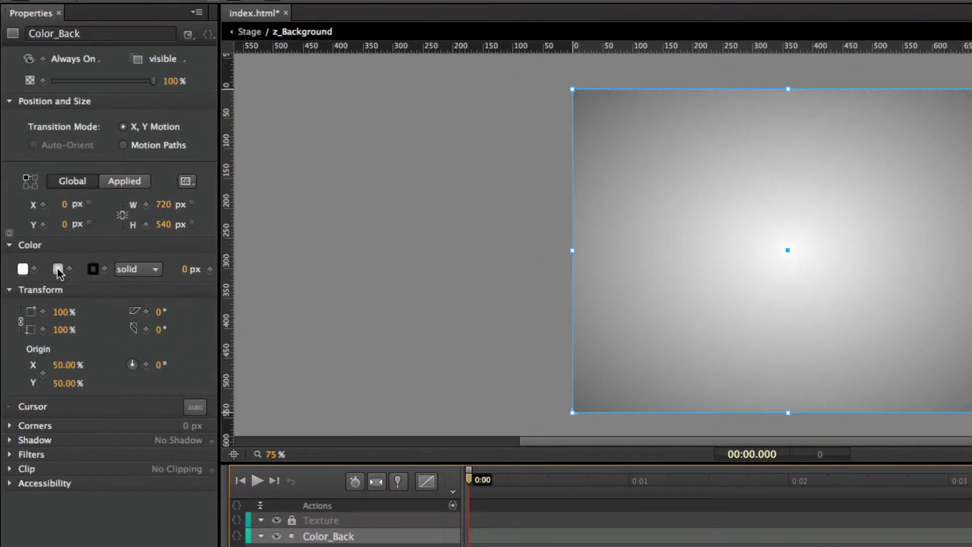
mouse_move(58, 272)
mouse_move(24, 273)
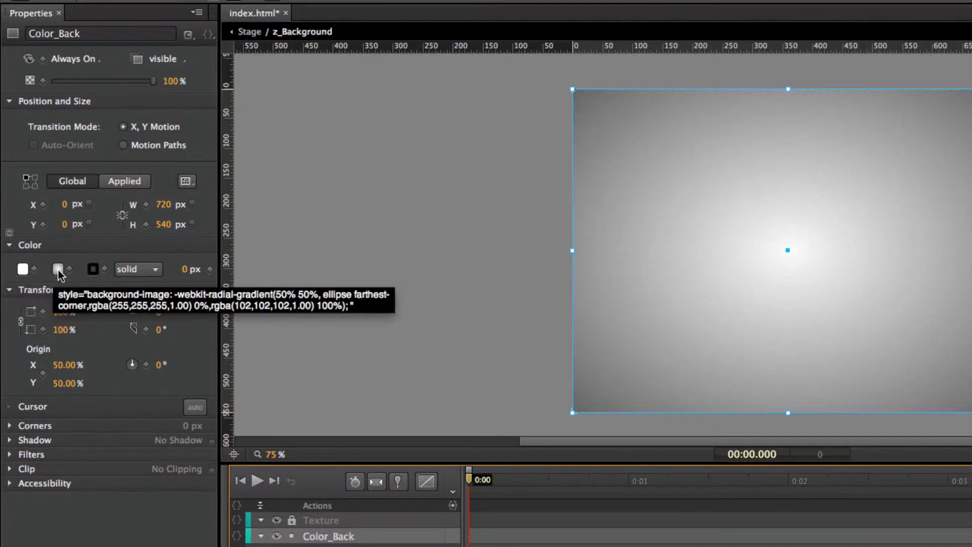
- Recolour Color_Back's radial gradient: rgba(148,19,19) red centre fading to a dark rgba(64,2,2) edge
left_click(59, 271)
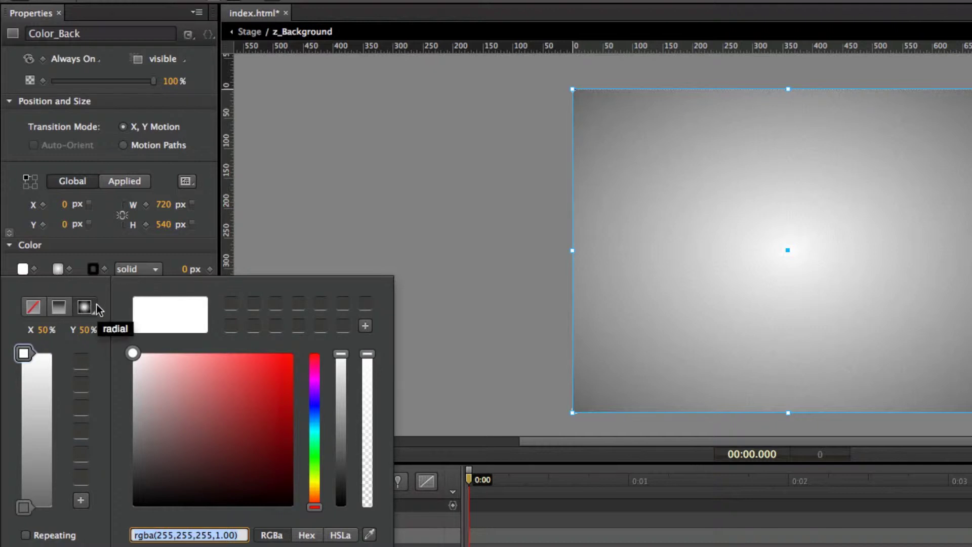
left_click(29, 355)
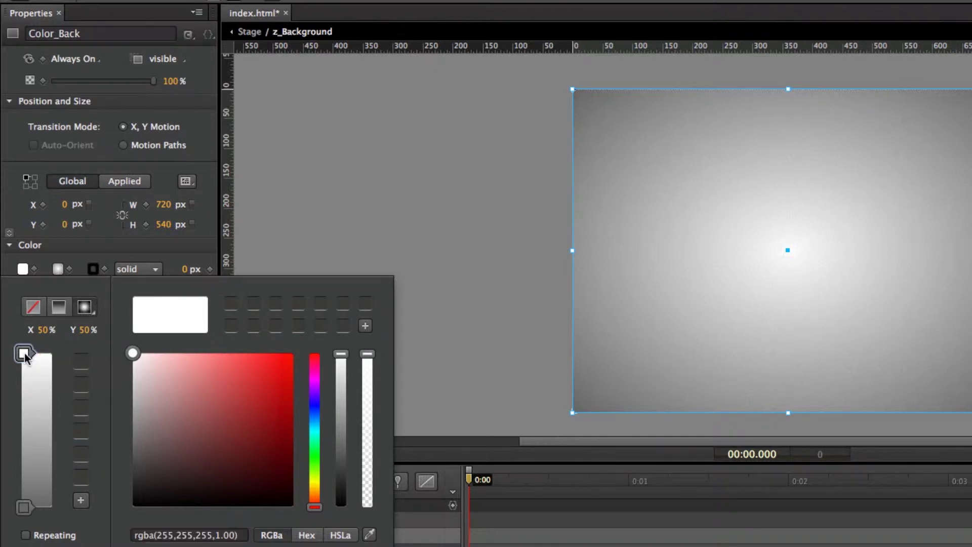
left_click(23, 507)
left_click(24, 354)
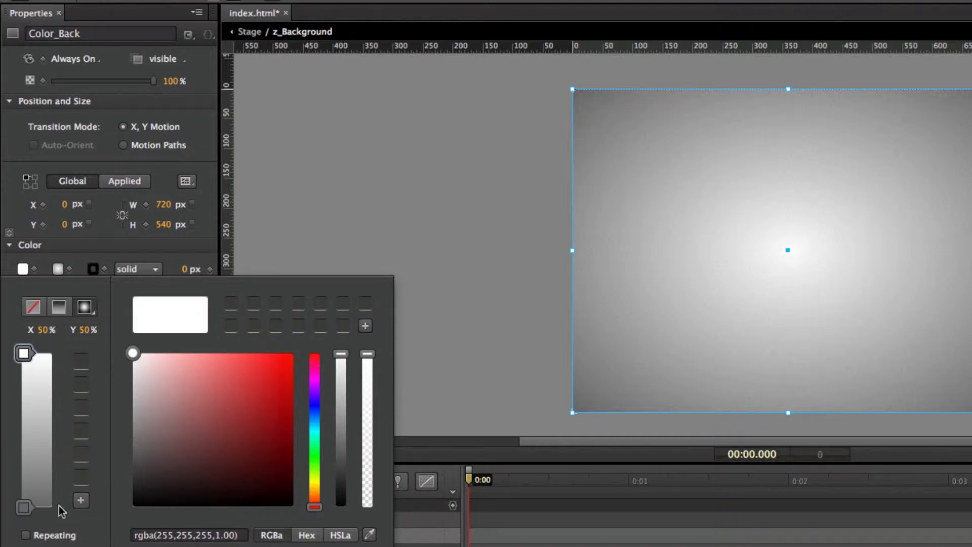
left_click(24, 507)
left_click_drag(182, 441, 290, 475)
left_click(24, 354)
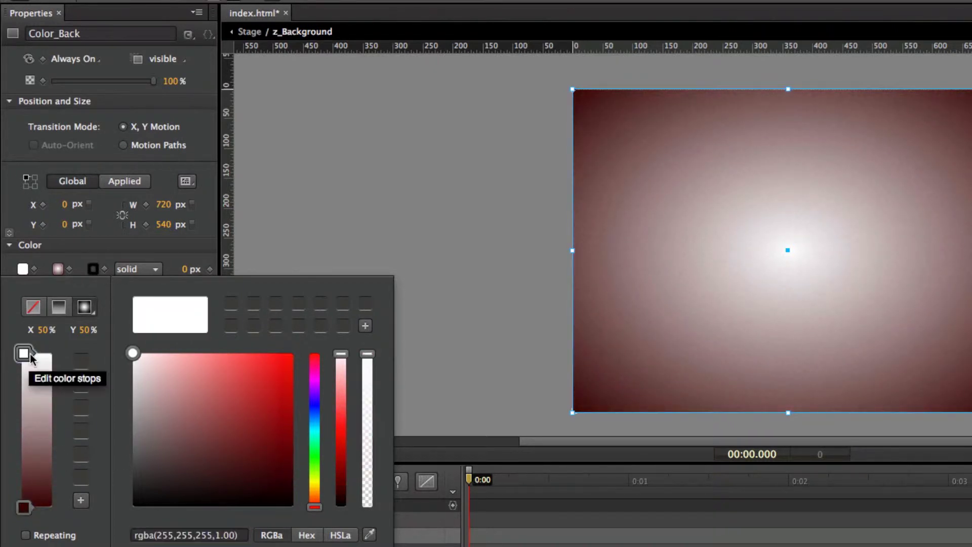
left_click(268, 412)
left_click(272, 417)
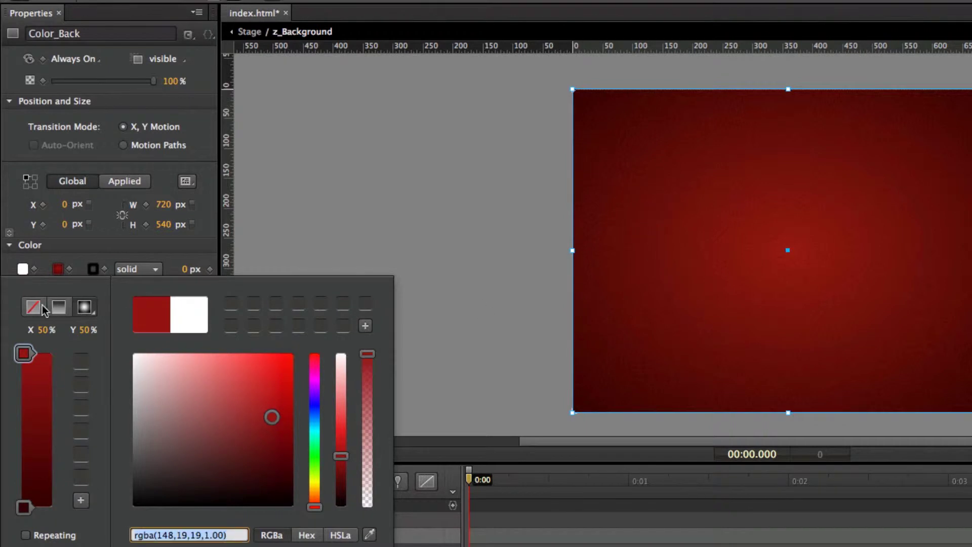
left_click(338, 285)
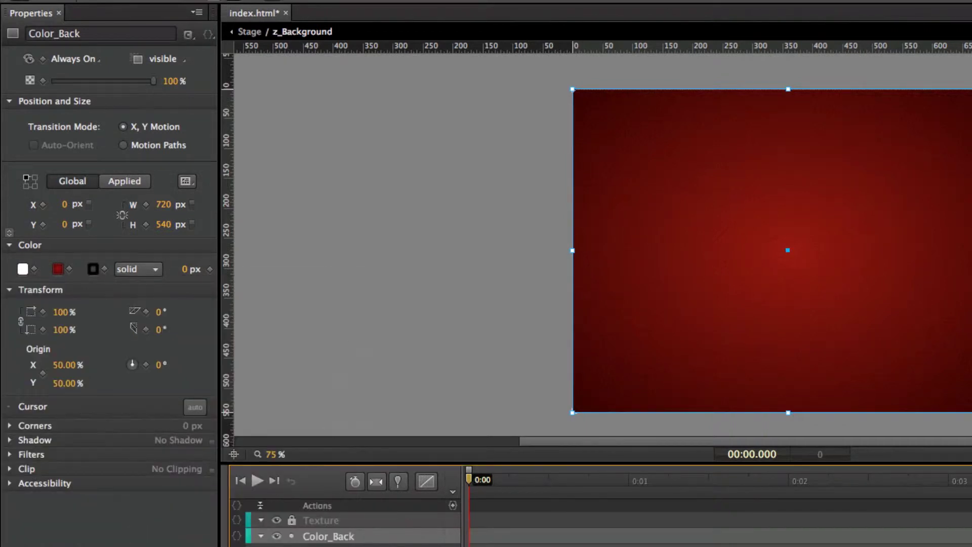
- Unlock the Texture layer, then look up the #6404 Cubes Background's 720 x 540 PNG in Safari
left_click(292, 520)
left_click(334, 521)
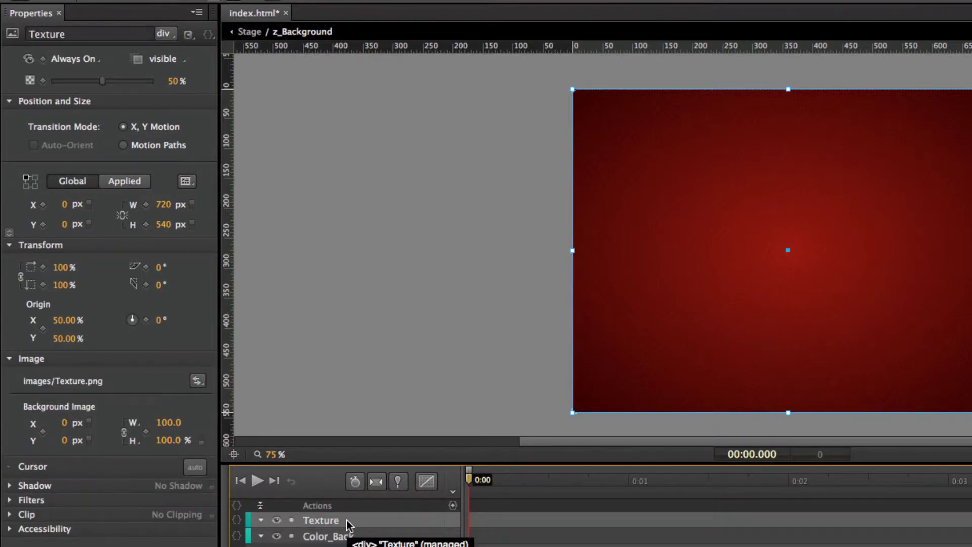
key("super+Tab")
key("super+Tab")
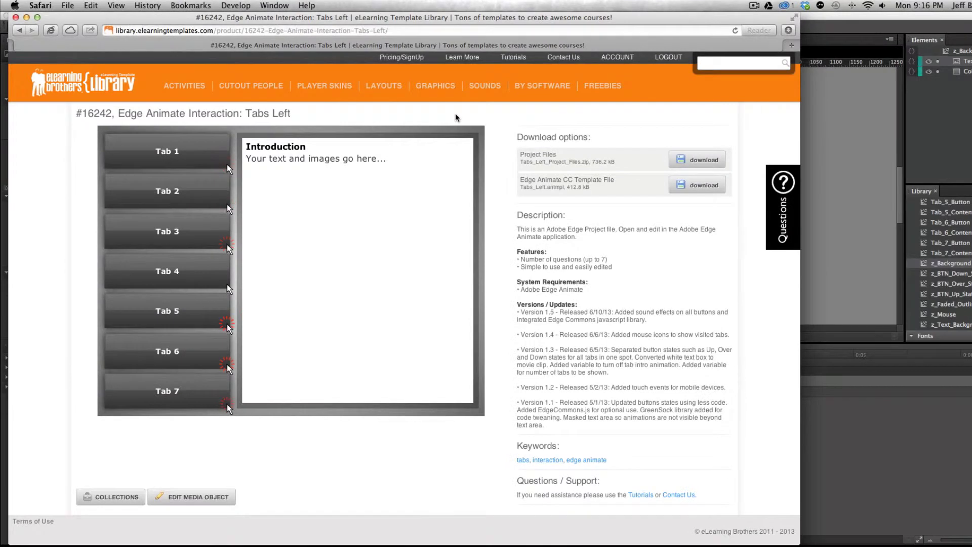
mouse_move(454, 93)
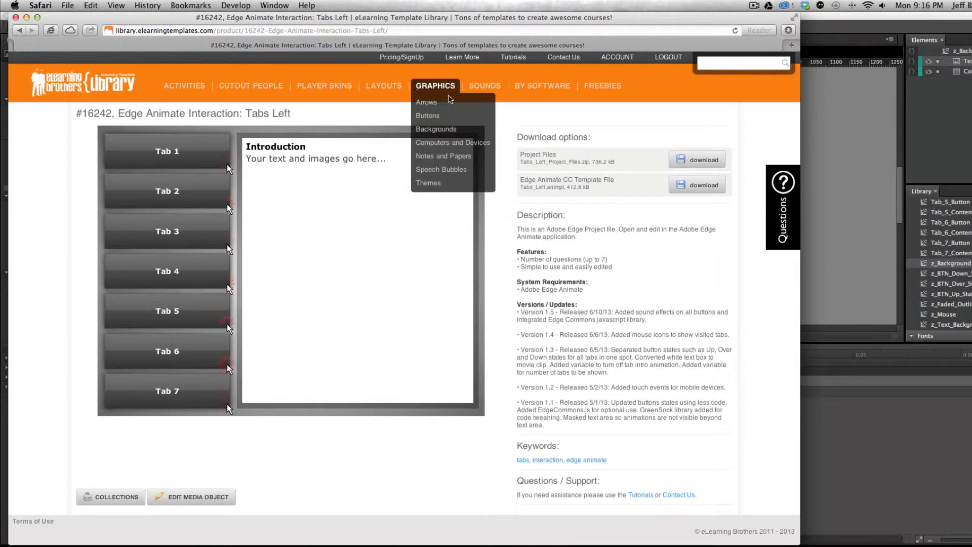
left_click(438, 129)
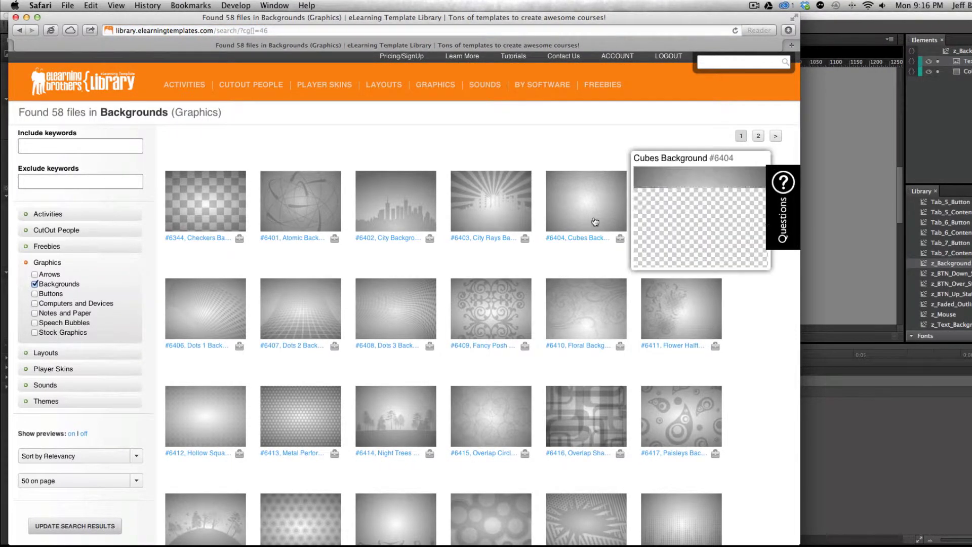
left_click(597, 196)
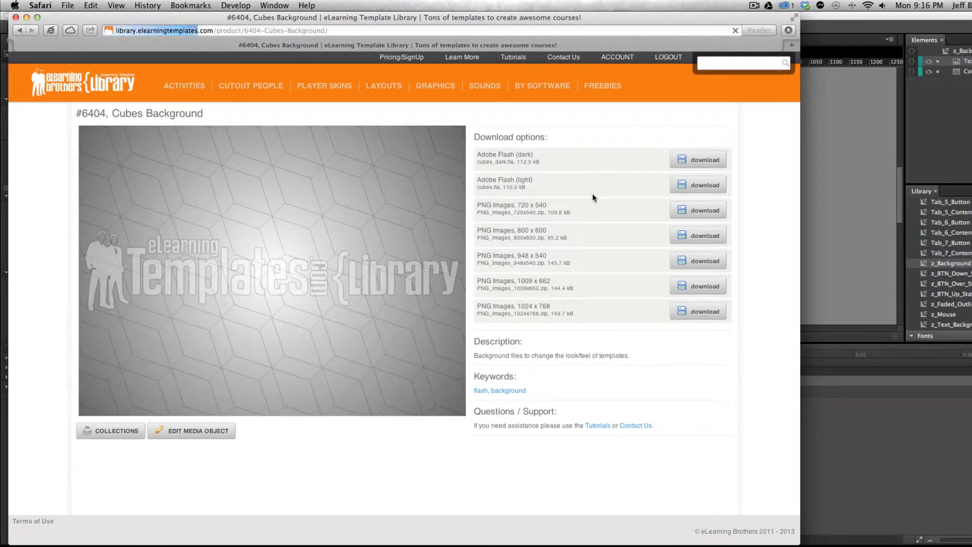
left_click_drag(518, 204, 561, 203)
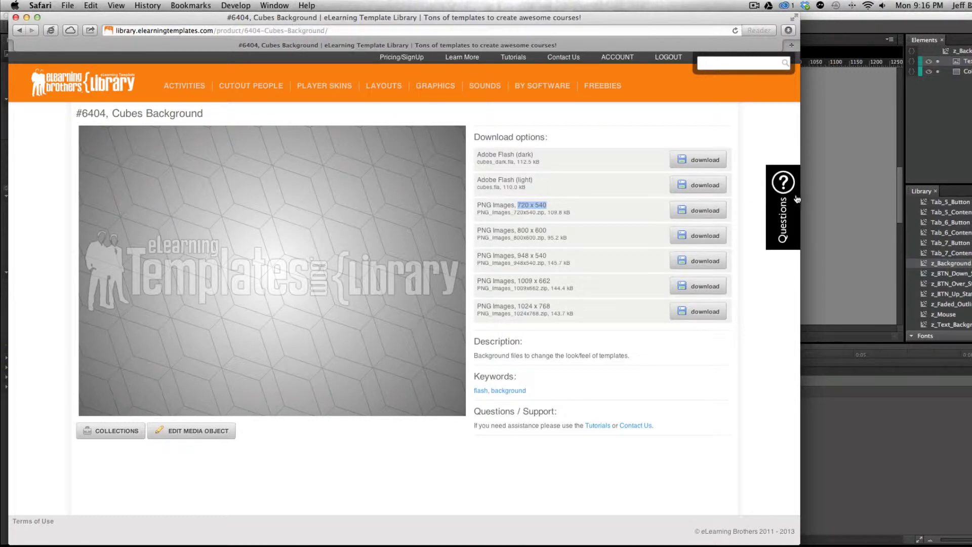
left_click(838, 168)
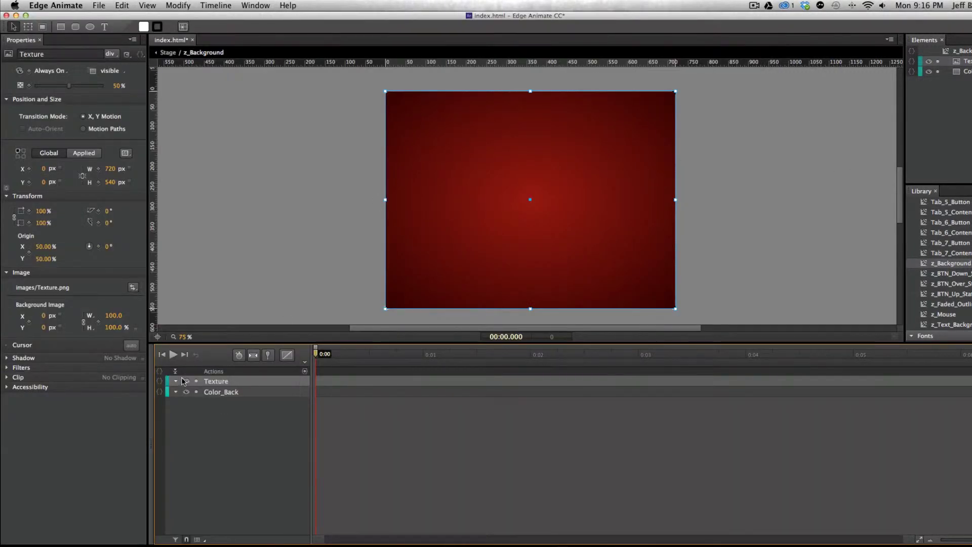
- Relock the Texture layer and leave z_Background for the main stage's dark red background
left_click(197, 381)
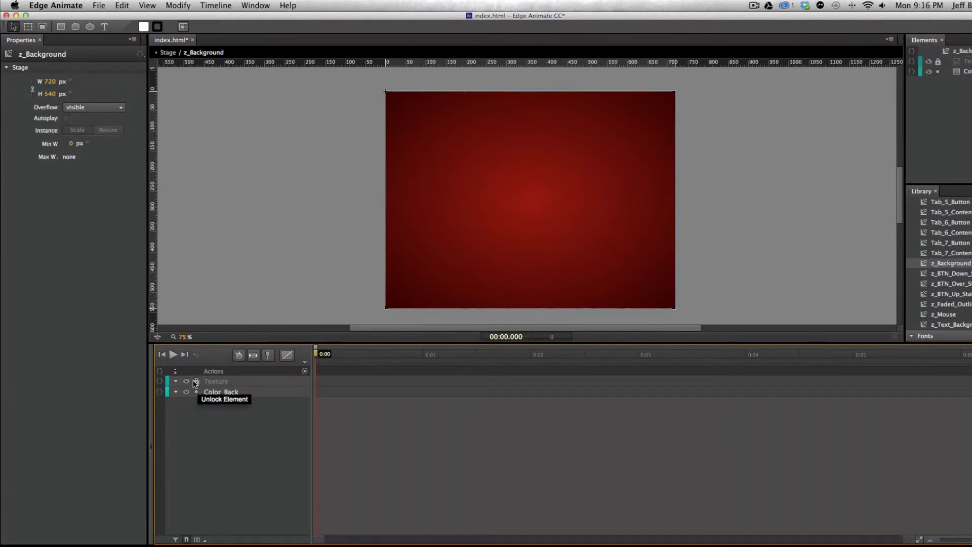
left_click(311, 145)
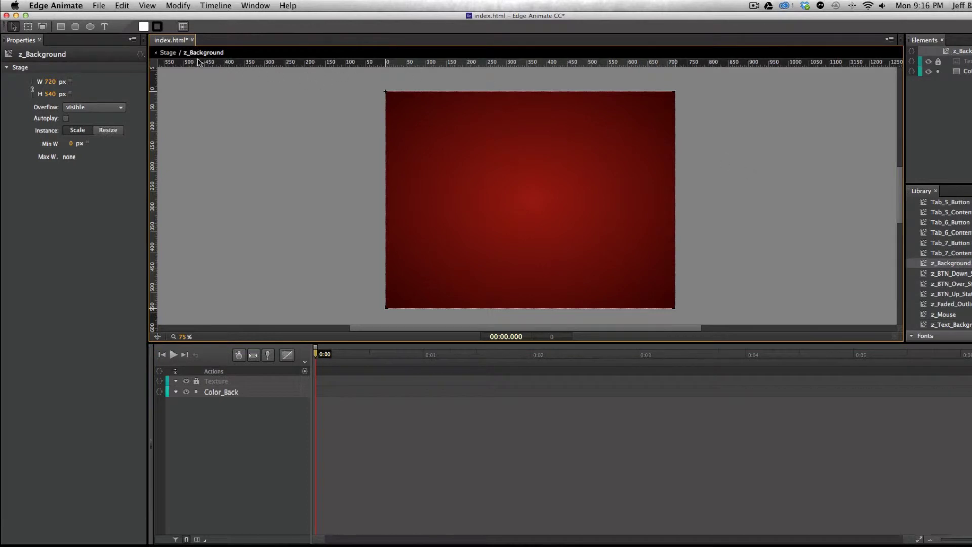
left_click(168, 53)
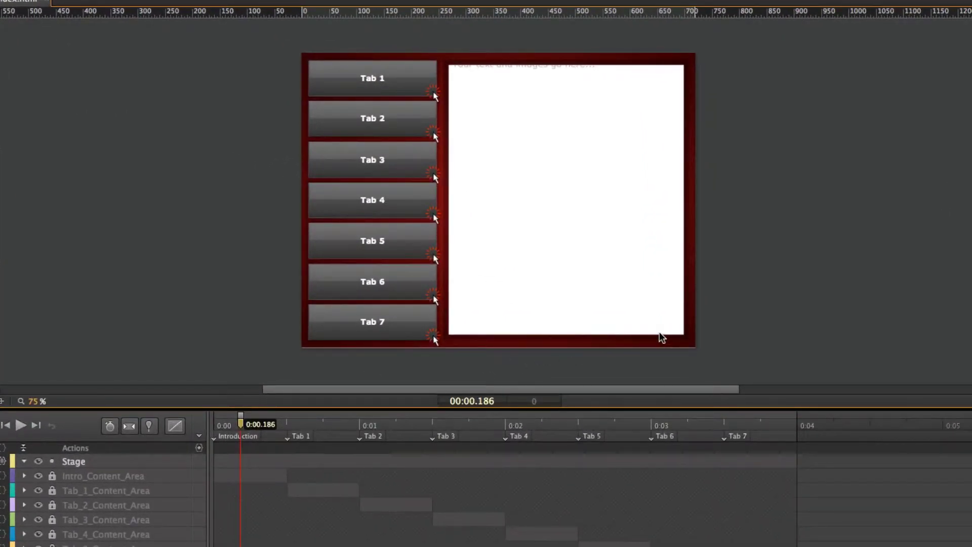
- Preview the red-background Tabs Left project, then return to Safari's Backgrounds results listing
key("super+Return")
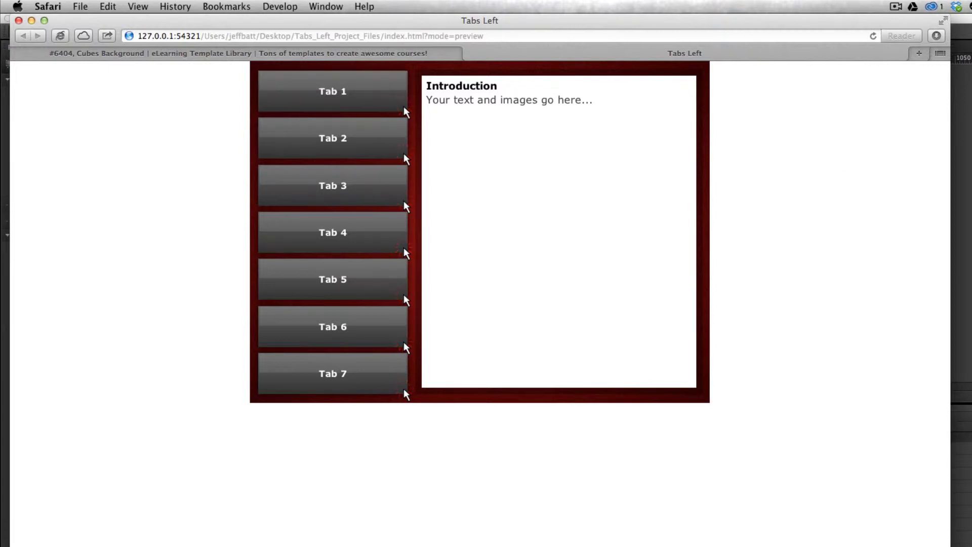
key("super+Tab")
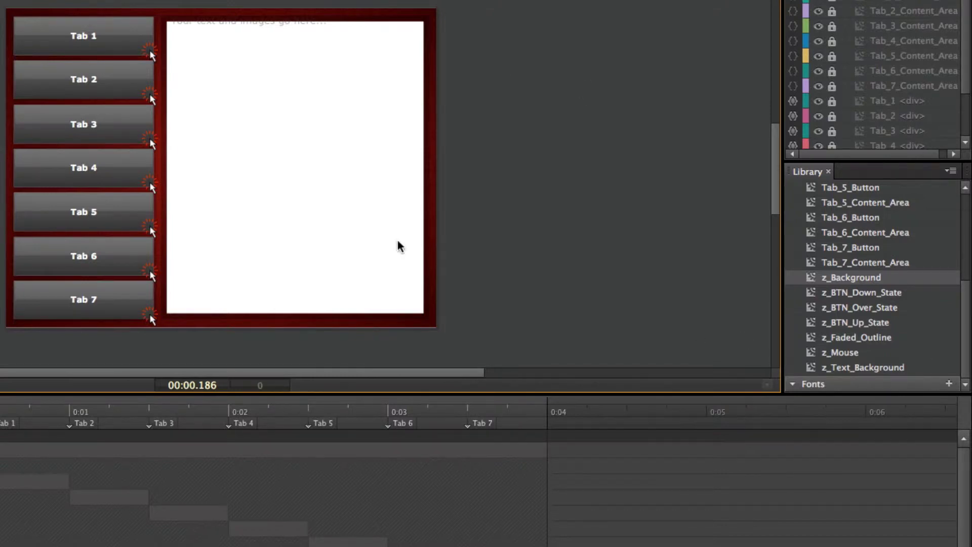
key("super+Tab")
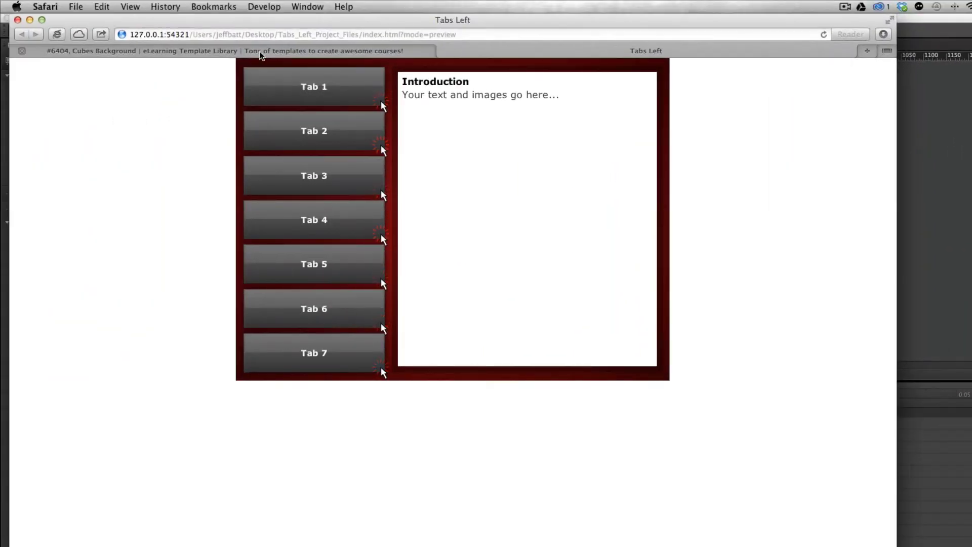
key("ctrl+shift+Tab")
scroll(308, 198, "left", 5)
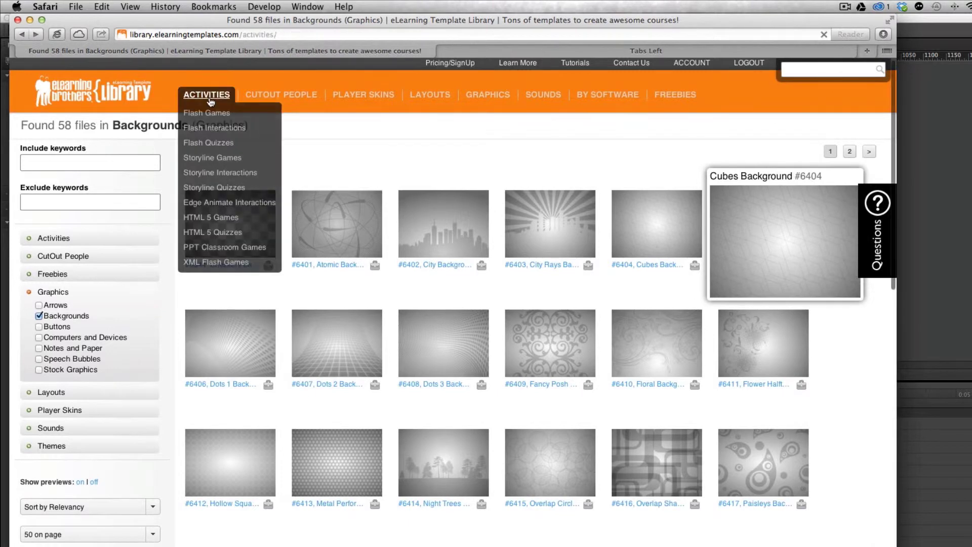
- Browse Activities > Edge Animate Interactions and view Squares Full #16275, then return to Edge Animate
left_click(207, 95)
mouse_move(206, 95)
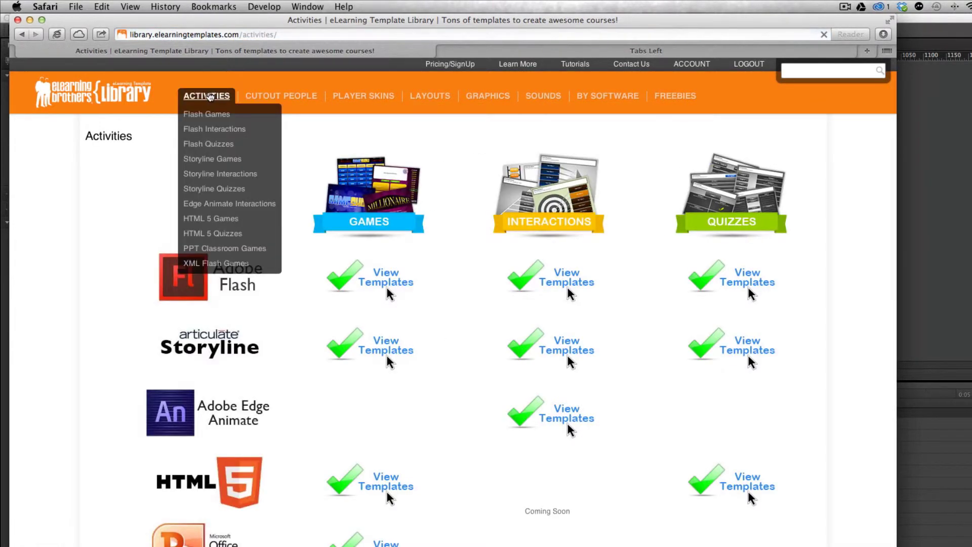
left_click(246, 208)
mouse_move(470, 316)
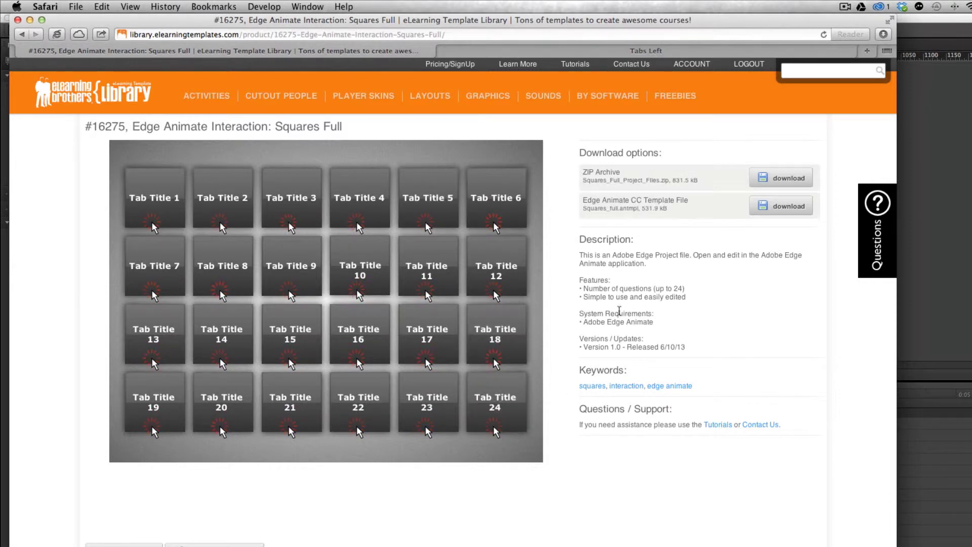
left_click(956, 240)
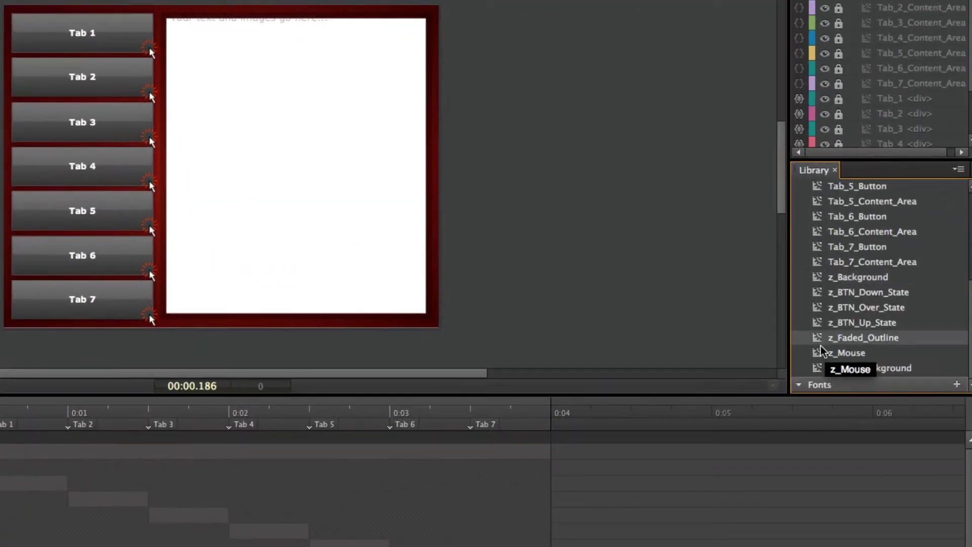
- Edit the z_BTN_Up_State symbol and open its background rectangle's gradient colour settings
left_click(843, 326)
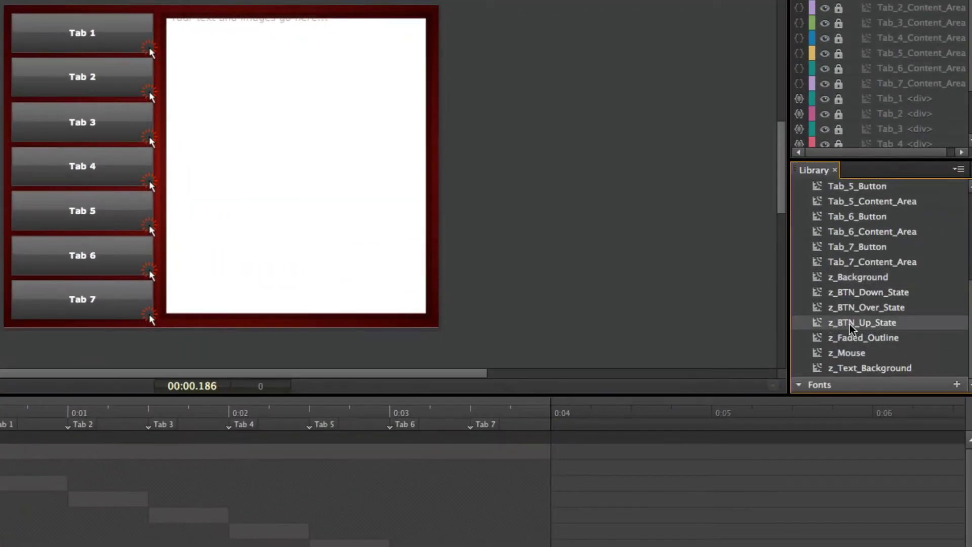
double_click(820, 326)
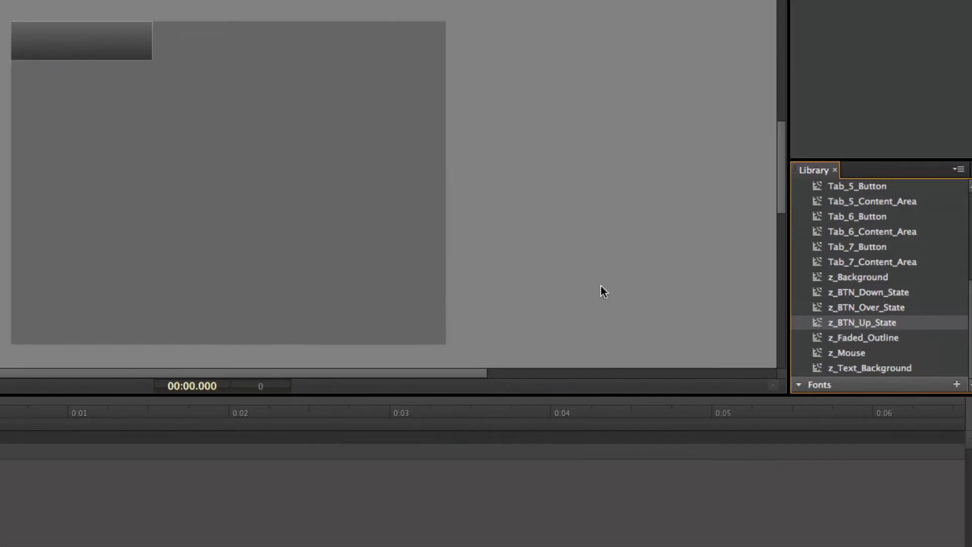
left_click(74, 37)
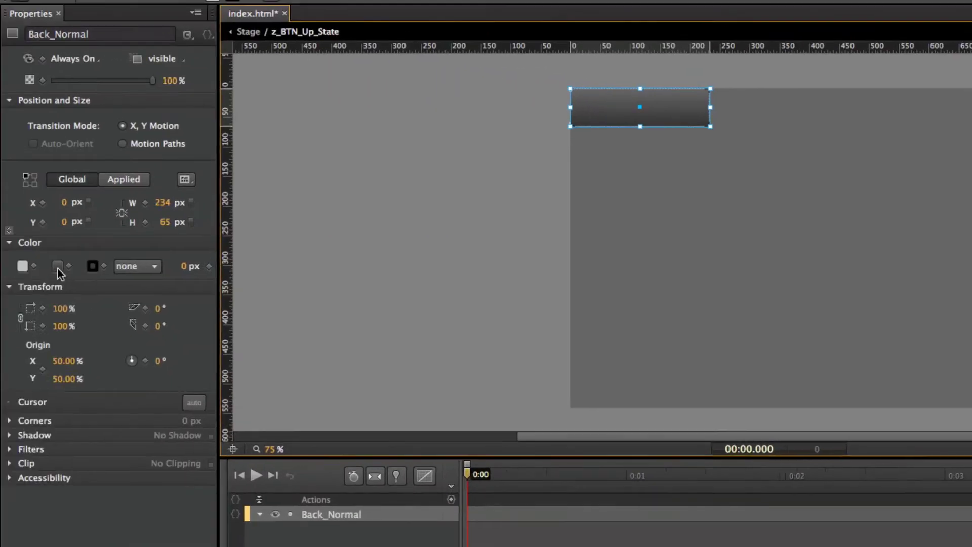
left_click(57, 265)
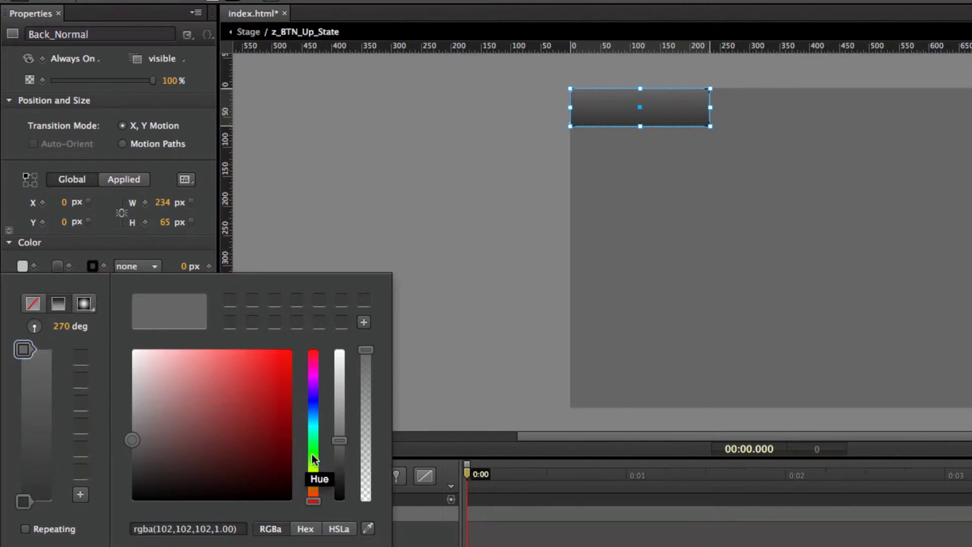
- Make the gradient bright blue at top and dark blue at bottom, then return to the stage
left_click(318, 404)
left_click_drag(250, 393, 276, 373)
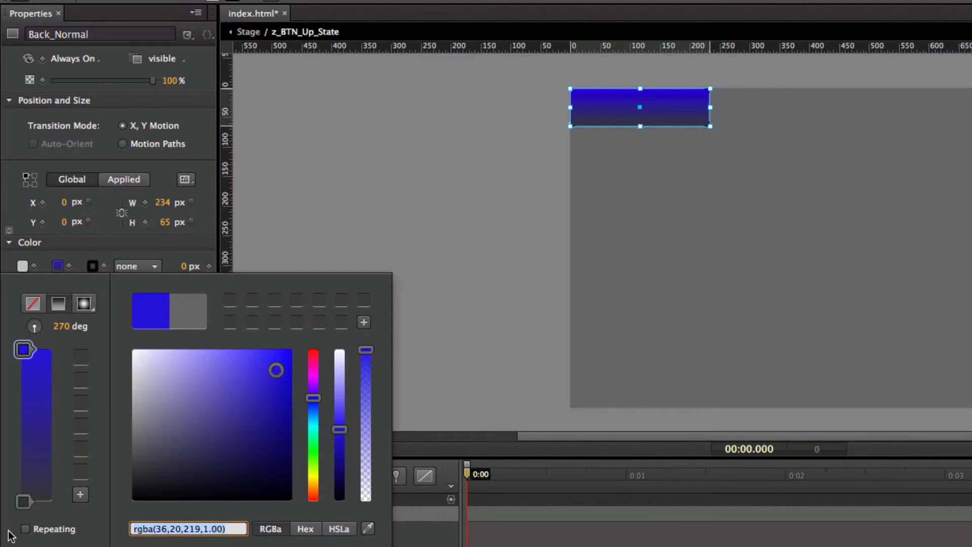
left_click(23, 501)
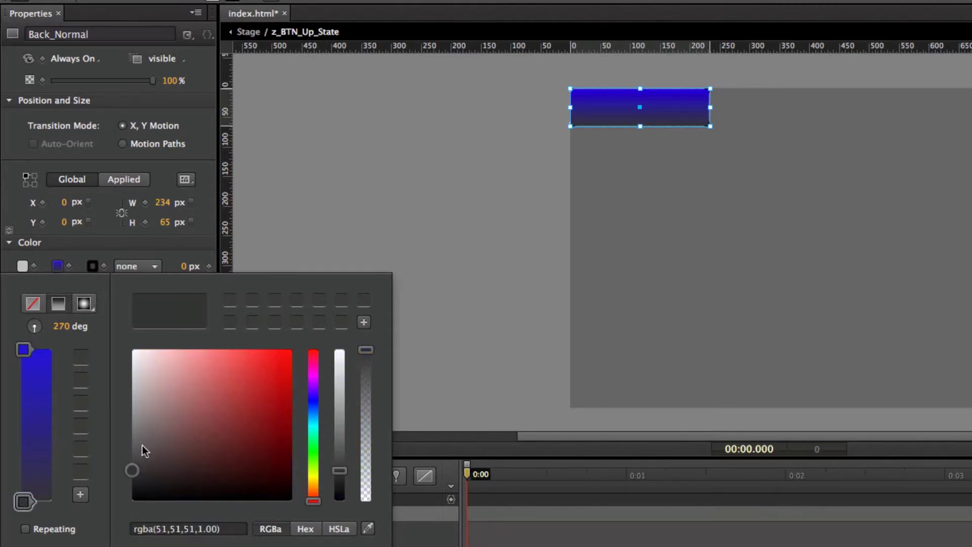
left_click(318, 400)
left_click(291, 433)
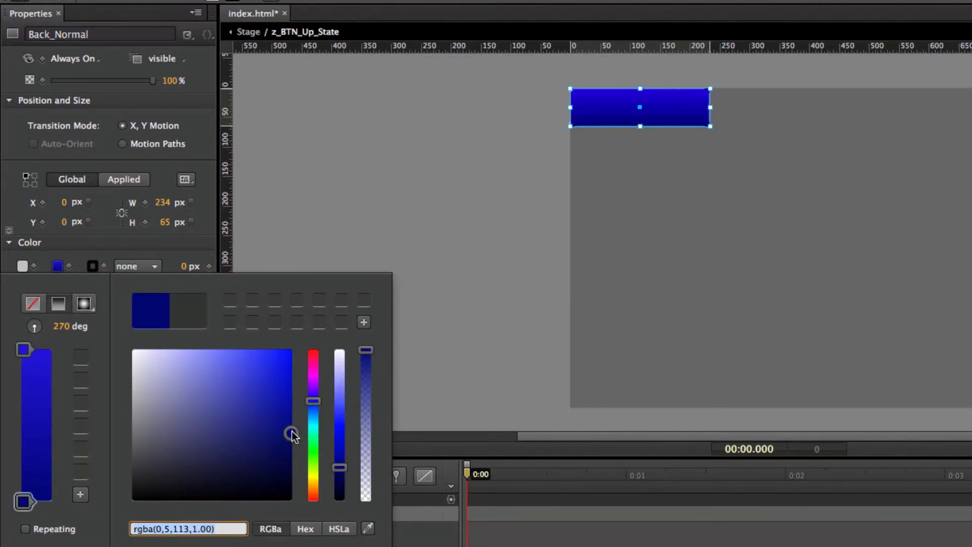
left_click_drag(292, 431, 292, 448)
left_click(348, 154)
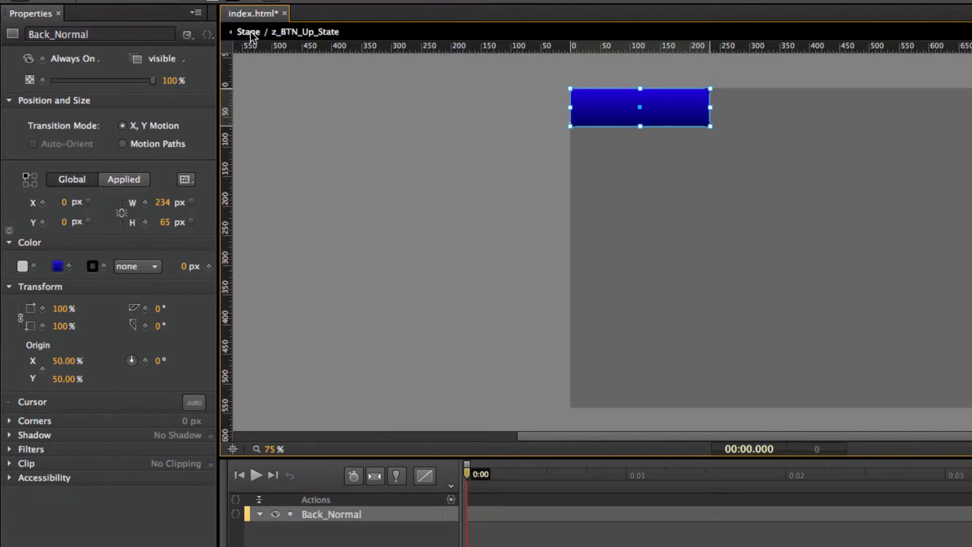
left_click(281, 55)
double_click(349, 74)
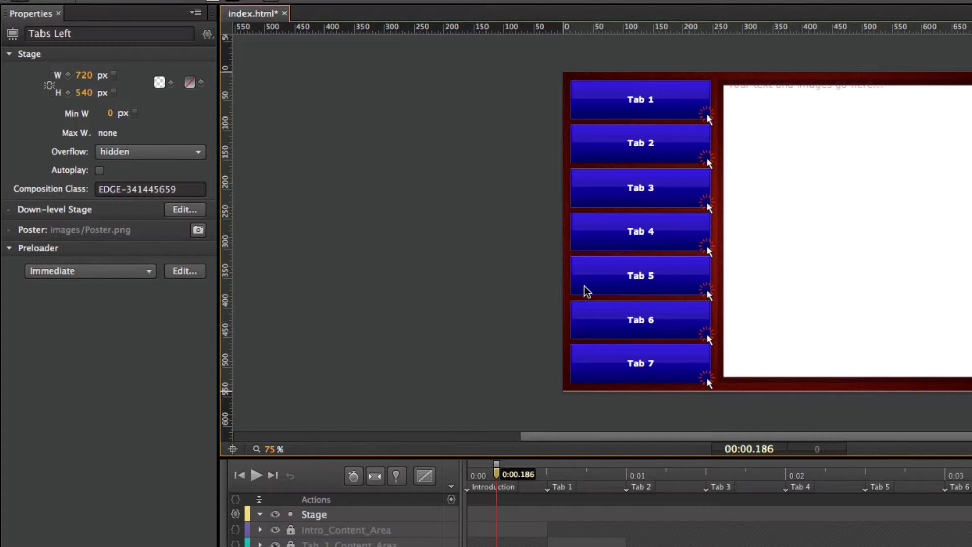
- Preview the blue tabs in Safari, checking they turn grey on hover, then close the preview
key("super+Return")
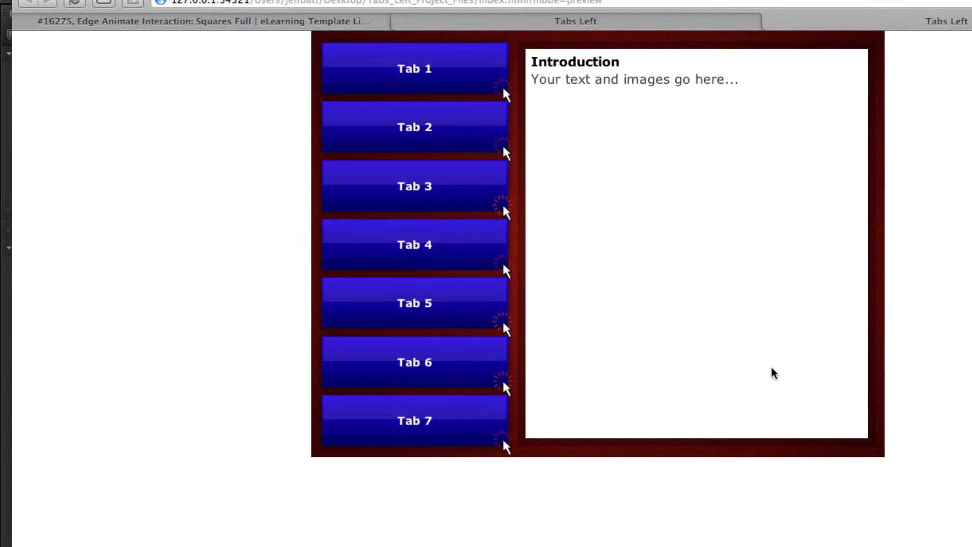
key("super+w")
key("super+w")
key("super+Tab")
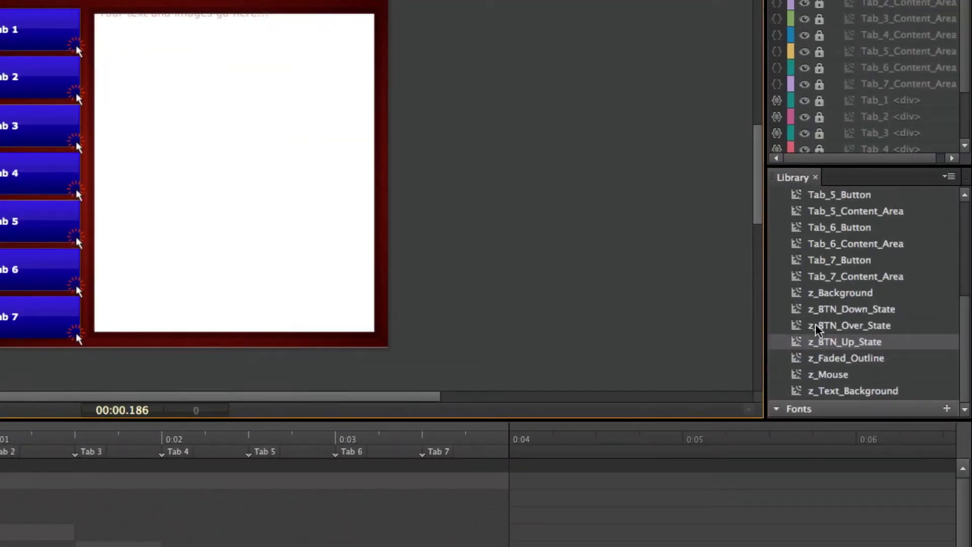
- Open the z_BTN_Over_State symbol and bring up its background rectangle's gradient fill settings
left_click(816, 326)
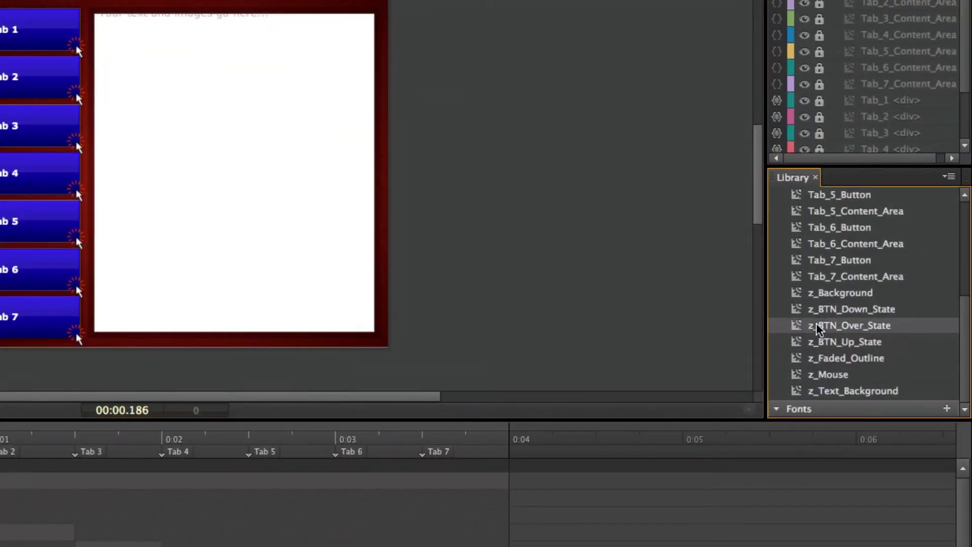
double_click(799, 324)
left_click(14, 28)
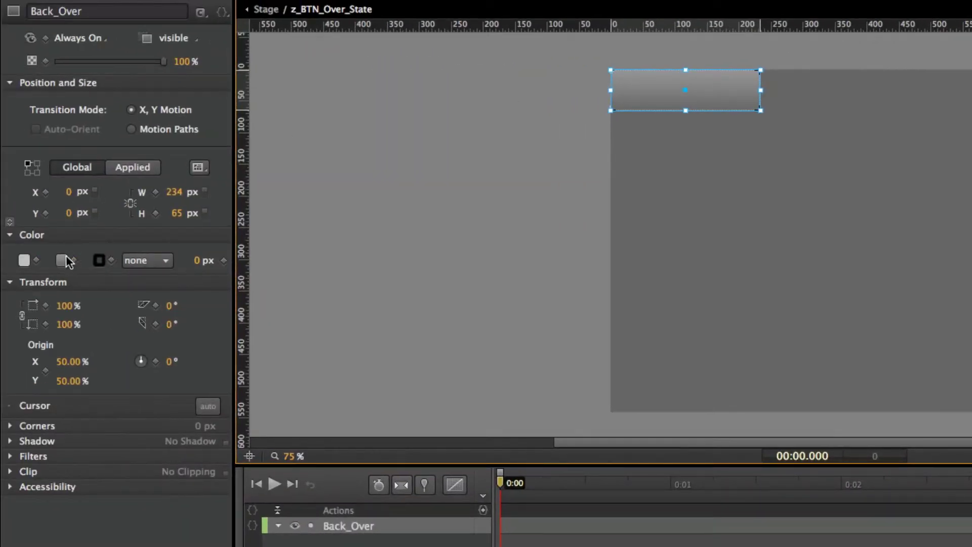
left_click(62, 260)
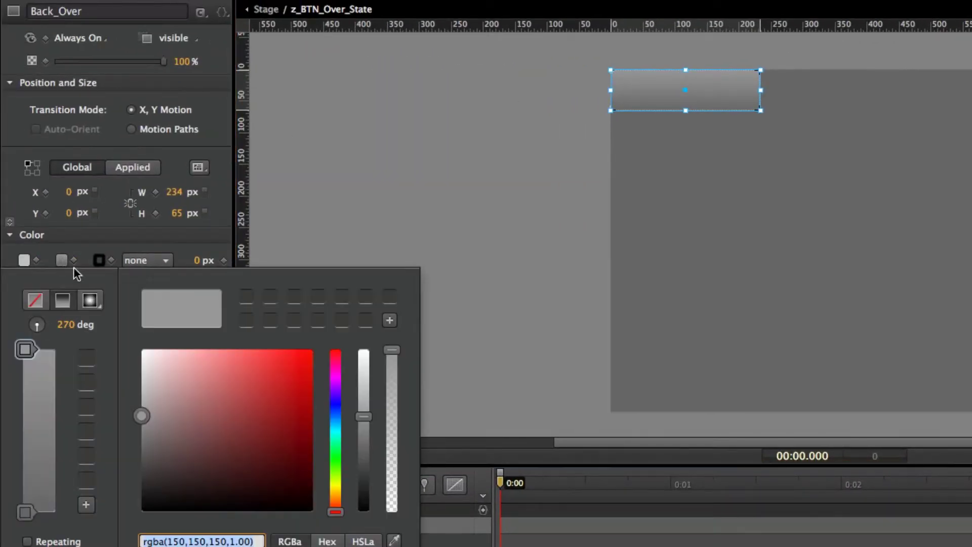
- Set the gradient stops to bright green and dark green, then return to the main stage
left_click(32, 352)
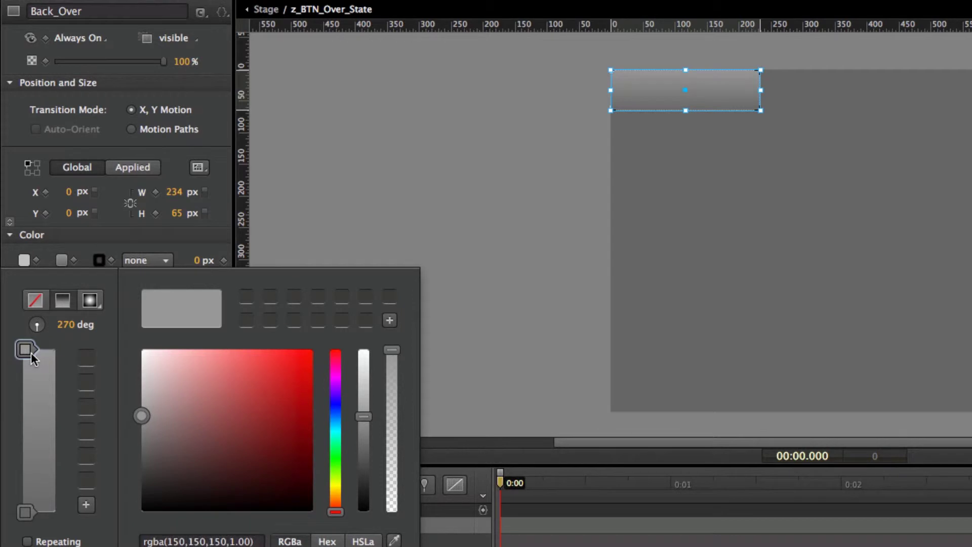
left_click(335, 457)
left_click_drag(234, 378, 284, 395)
left_click(25, 512)
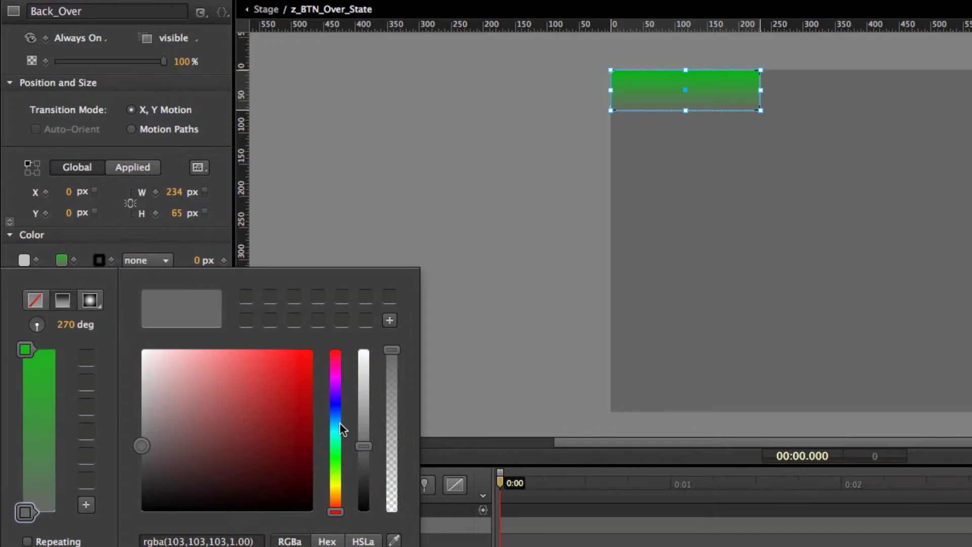
left_click(335, 457)
mouse_move(310, 454)
left_mouse_down()
mouse_move(320, 455)
mouse_move(312, 464)
left_mouse_up()
left_click(469, 225)
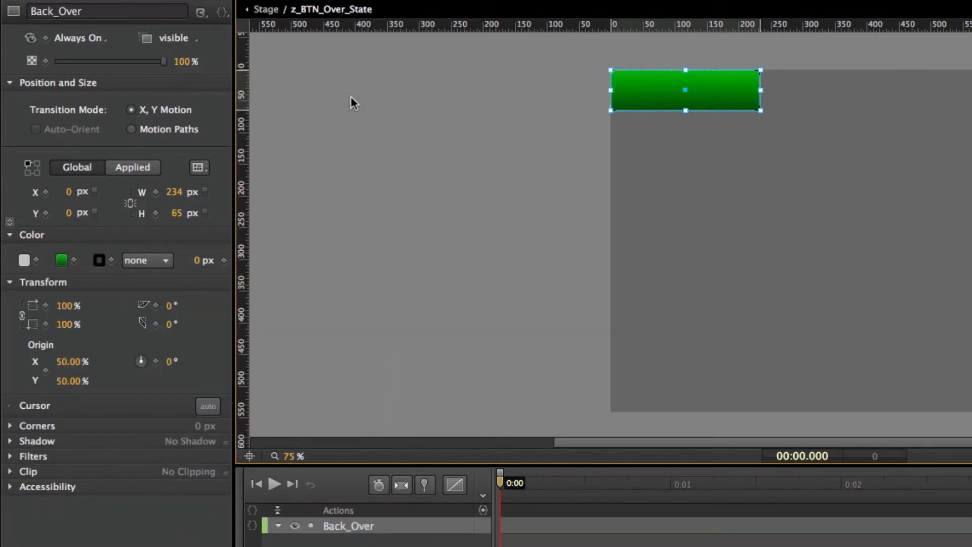
left_click(385, 124)
double_click(397, 132)
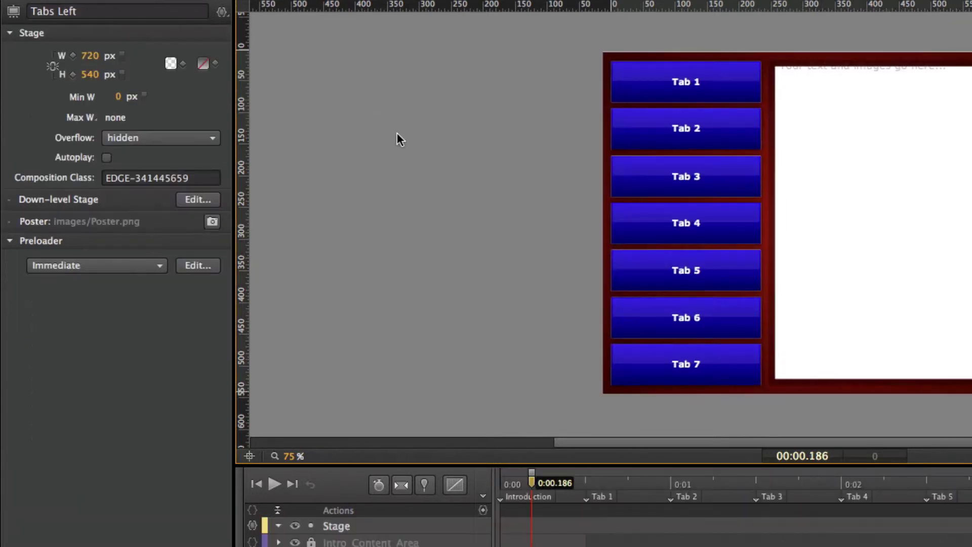
- Preview Tabs Left in Safari to confirm tabs turn green on hover, then return to Edge Animate
key("super+Return")
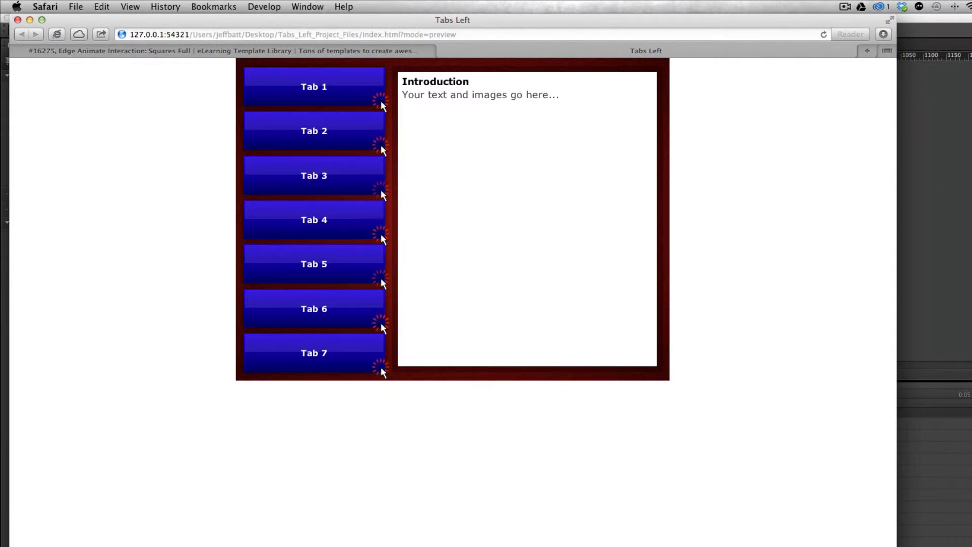
key("super+Tab")
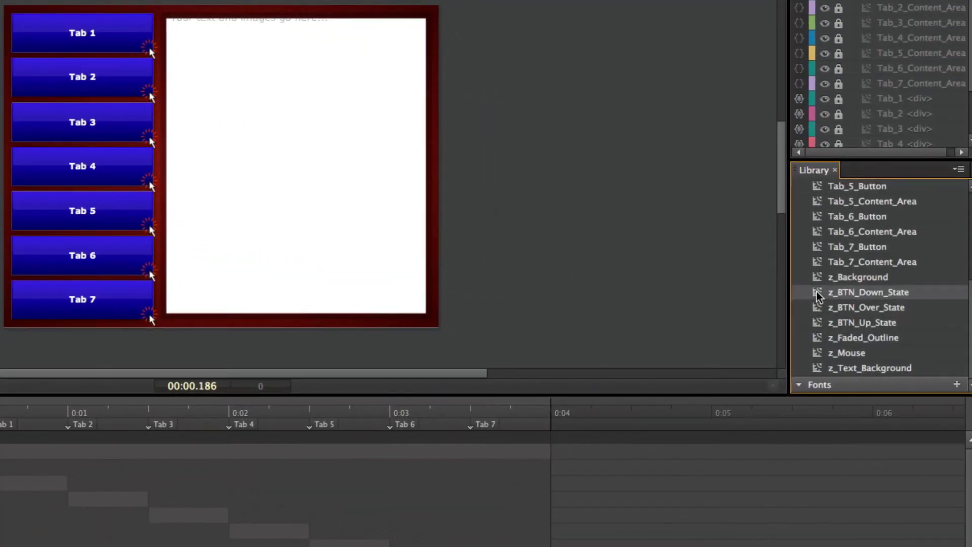
- In z_BTN_Down_State, make the rectangle's top gradient stop bright yellow
double_click(817, 291)
left_click(76, 28)
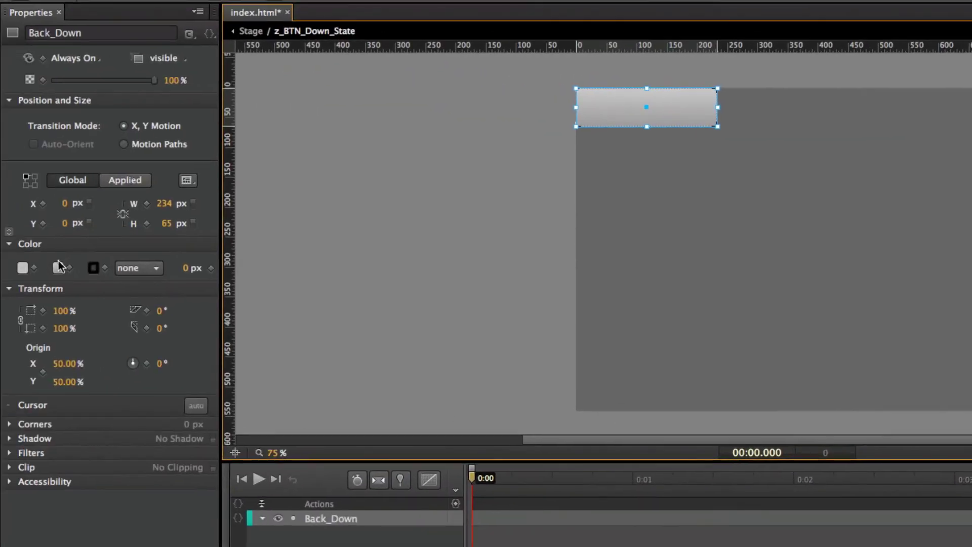
left_click(57, 267)
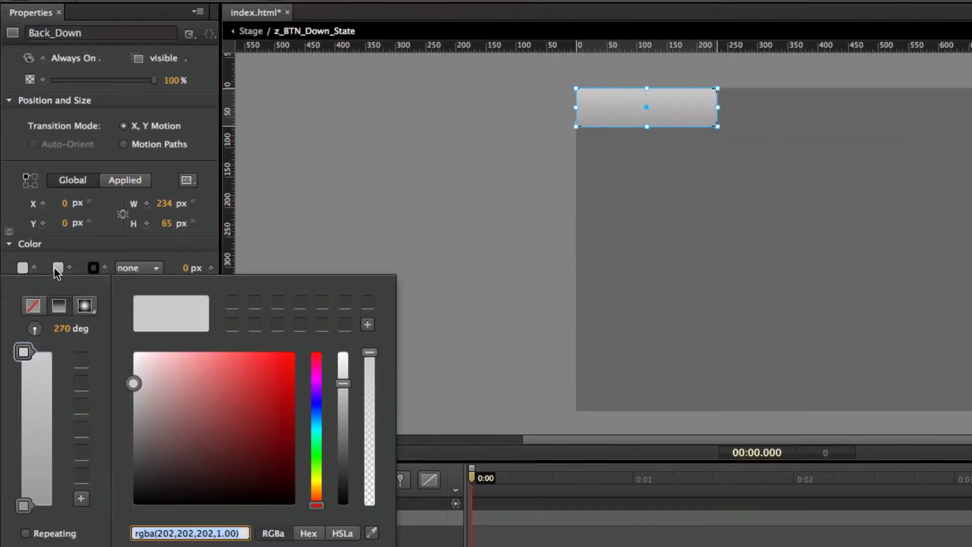
left_click(23, 353)
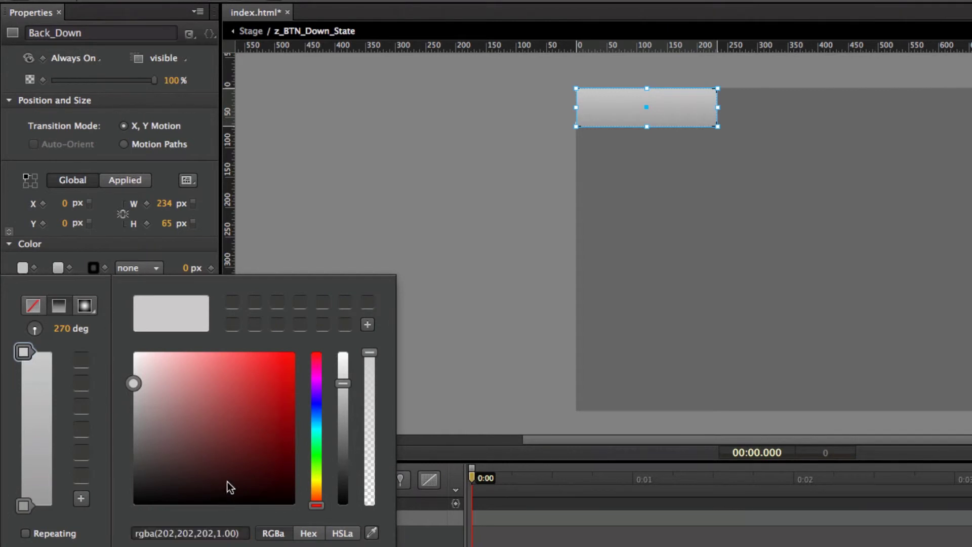
left_click_drag(320, 479, 320, 482)
left_click_drag(278, 363, 269, 378)
- Set the bottom gradient stop to dark yellow #5e5500 and preview the page in the browser
left_click(24, 508)
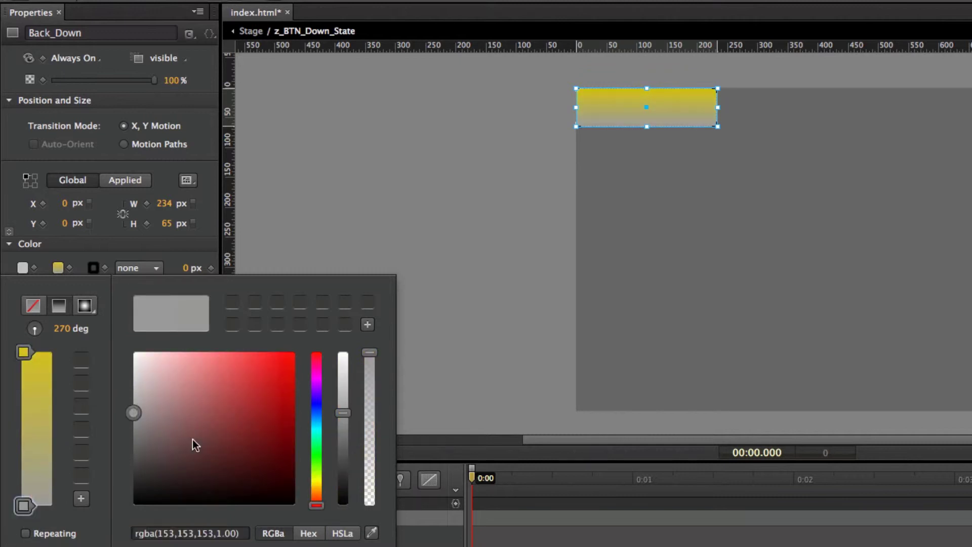
left_click(322, 482)
left_click_drag(272, 417, 296, 446)
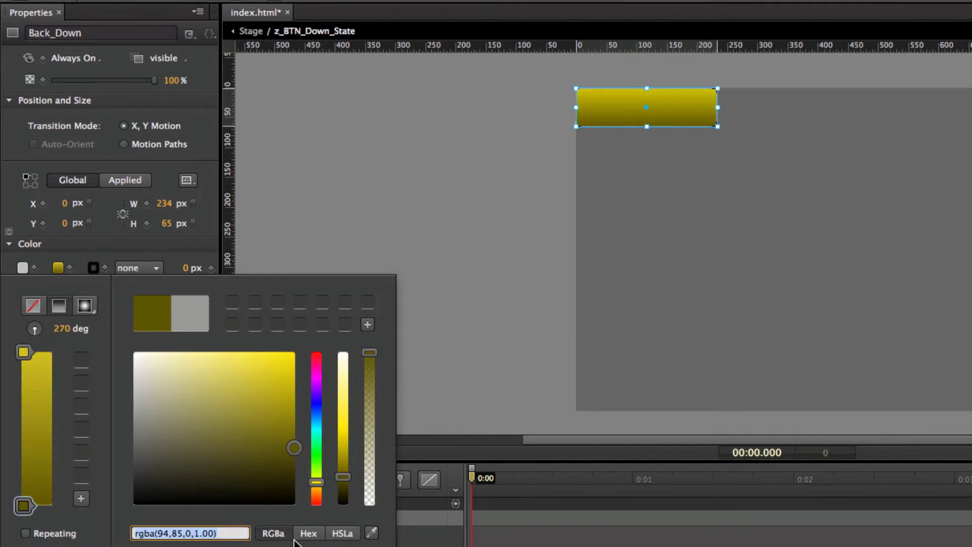
left_click(321, 538)
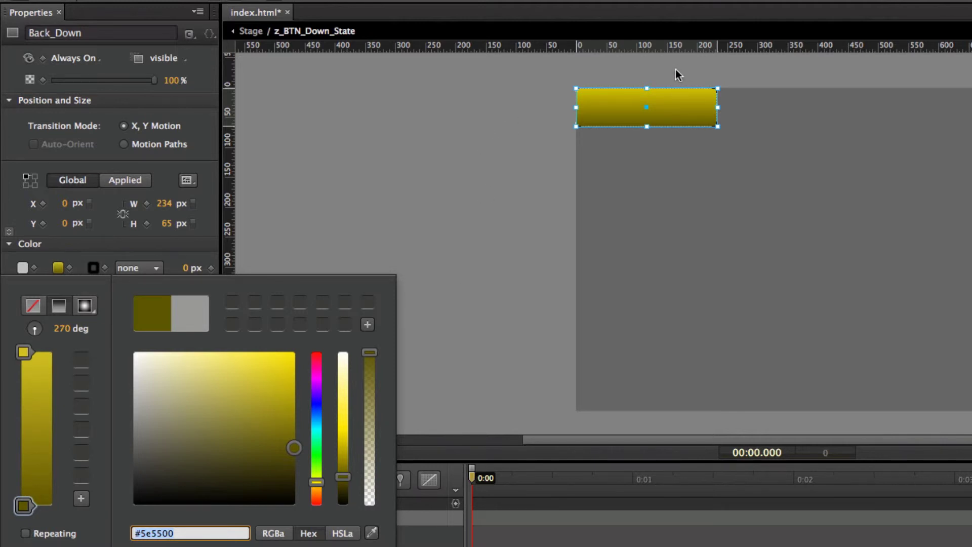
left_click(458, 129)
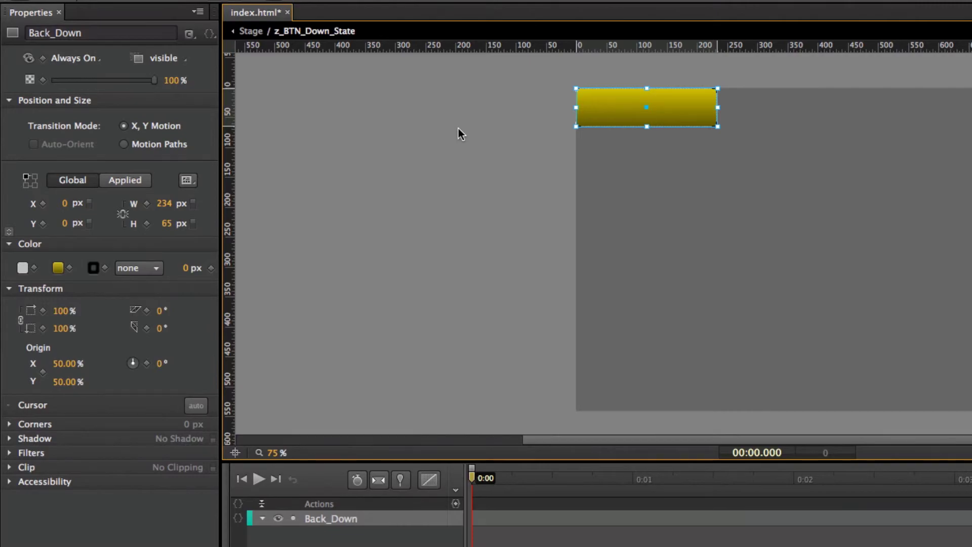
key("super+Return")
- Press Tab 1 in the Safari preview to confirm it turns yellow, then close the preview
left_click(470, 89)
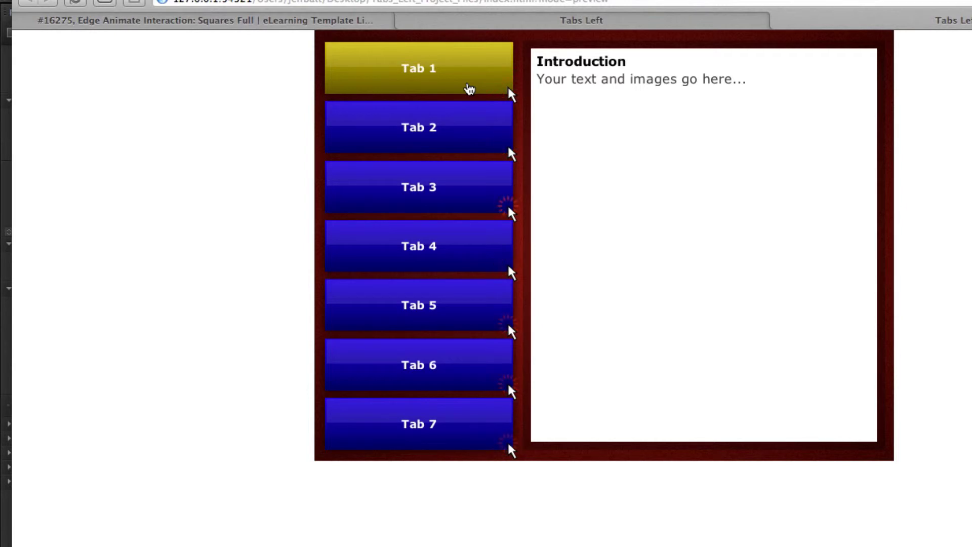
left_click(469, 89)
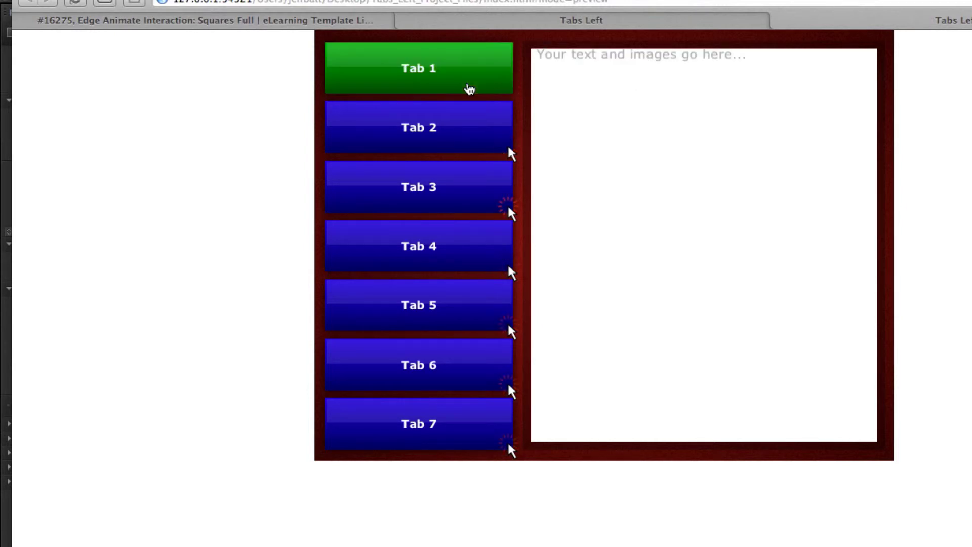
key("super+w")
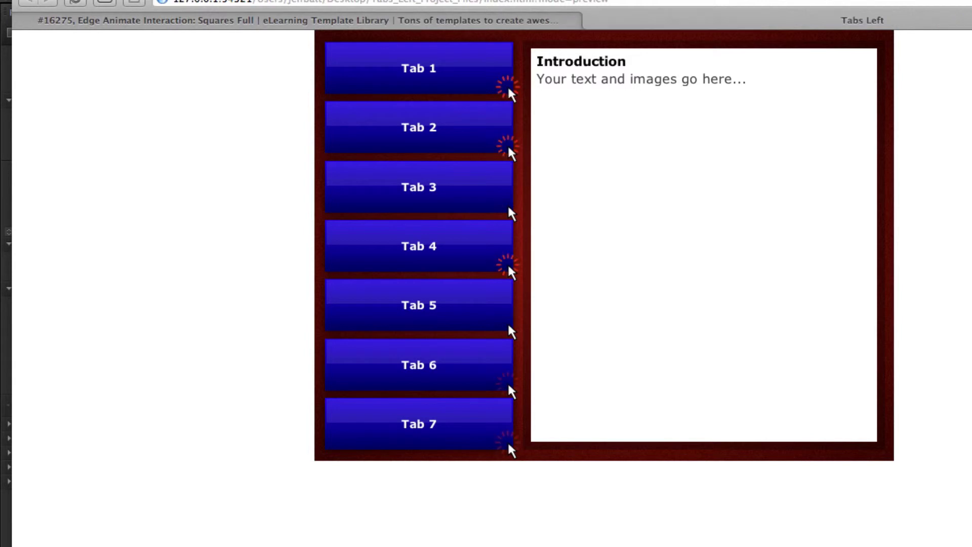
key("super+w")
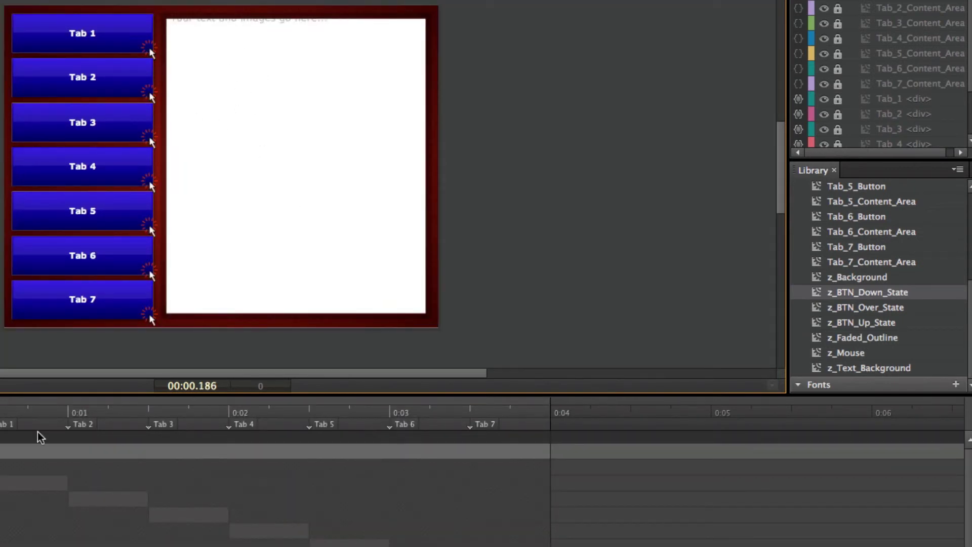
- Change the z_Text_Background rectangle fill from white to light grey rgba(195,194,194), then return to Stage
left_click_drag(50, 417, 30, 412)
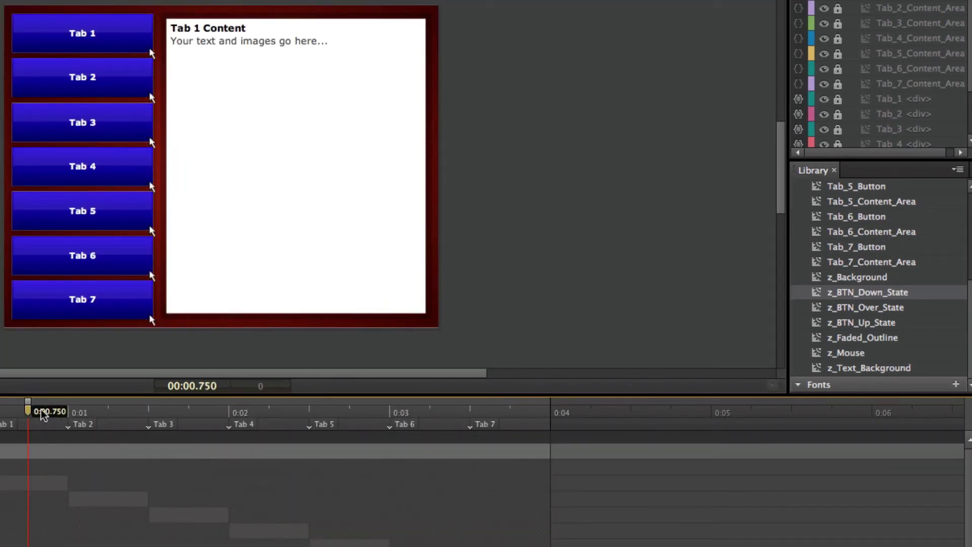
left_click(225, 105)
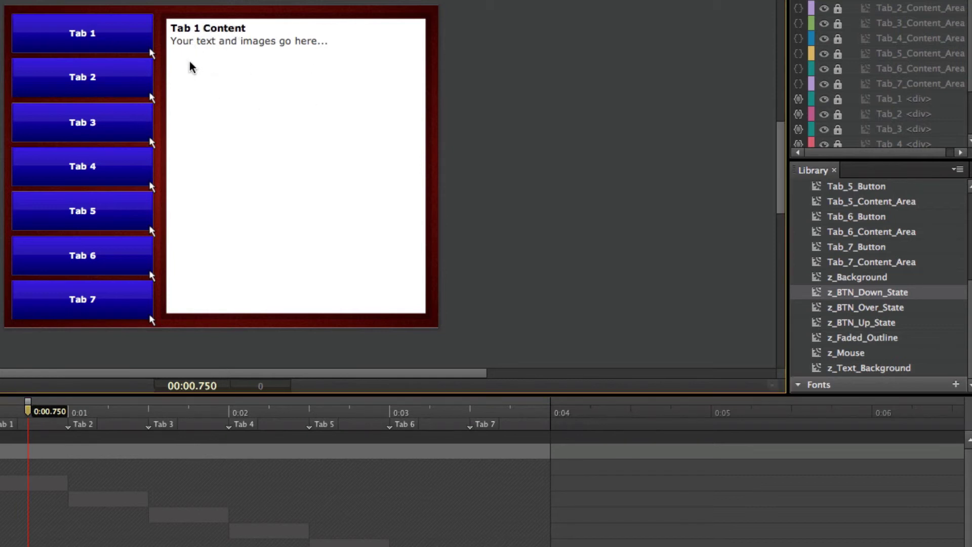
left_click(857, 344)
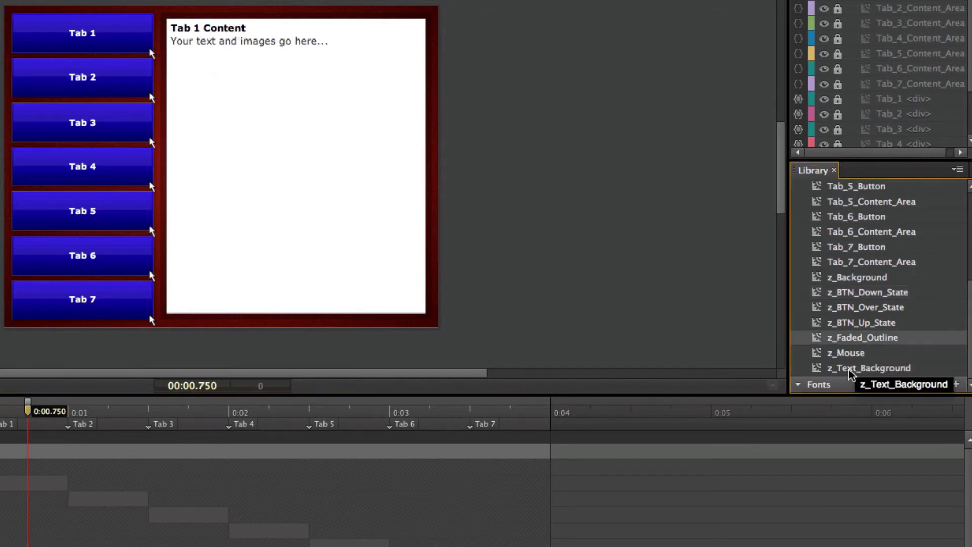
double_click(819, 369)
left_click(79, 117)
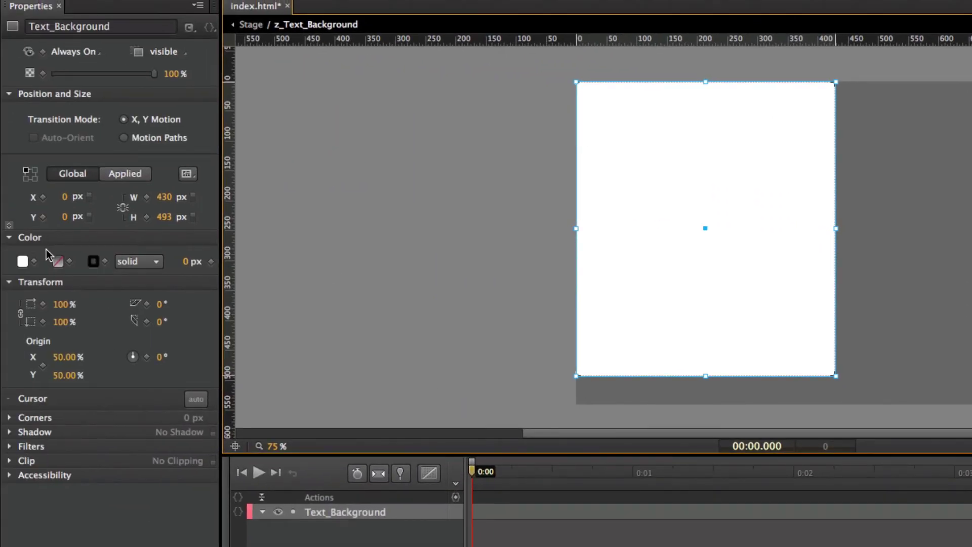
left_click(0, 247)
mouse_move(45, 383)
left_mouse_down()
mouse_move(21, 381)
mouse_move(21, 394)
left_mouse_up()
left_click(326, 42)
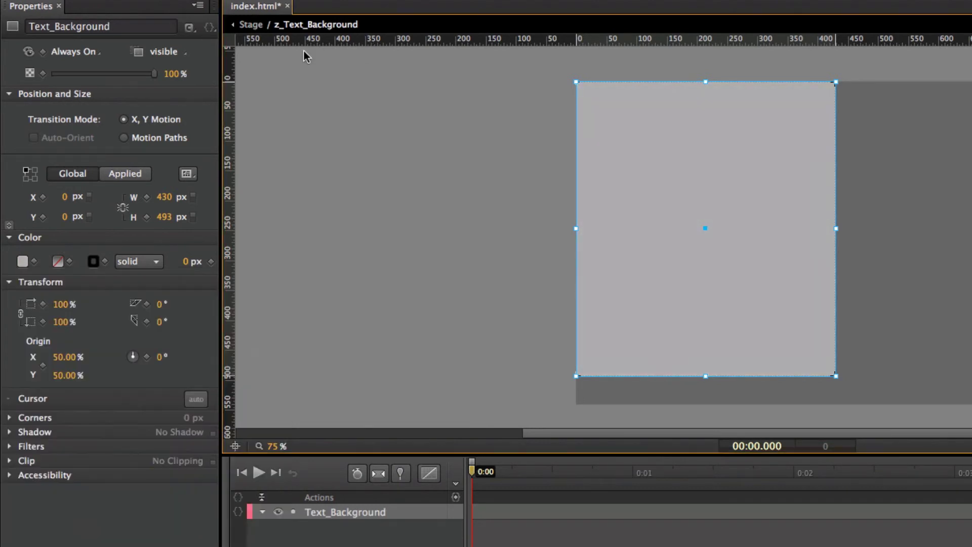
left_click(252, 25)
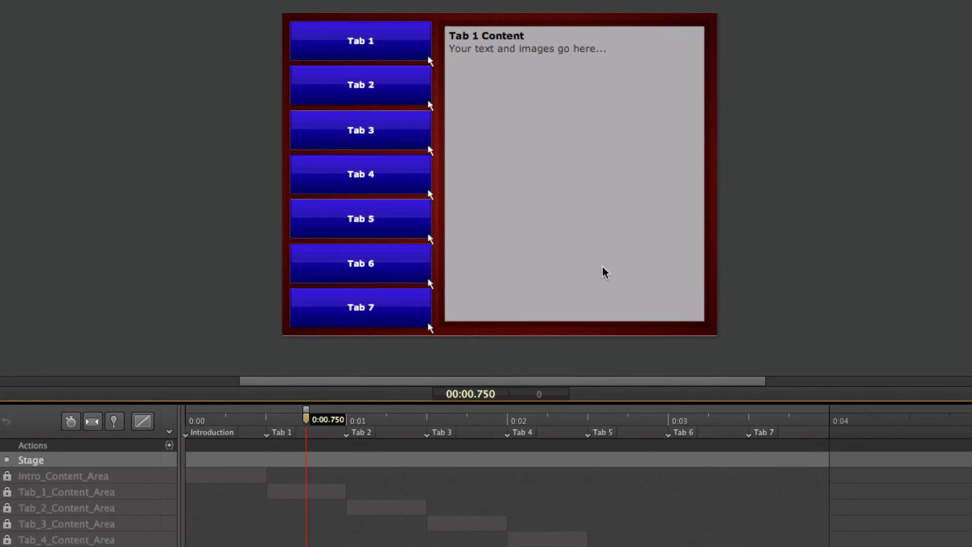
- Scrub the timeline through Tab 4–7 content and back through Tab 1 to the Introduction
left_click_drag(488, 420, 567, 419)
left_click(618, 416)
left_click(740, 418)
left_click(790, 418)
left_click(620, 422)
left_click(458, 421)
left_click(377, 421)
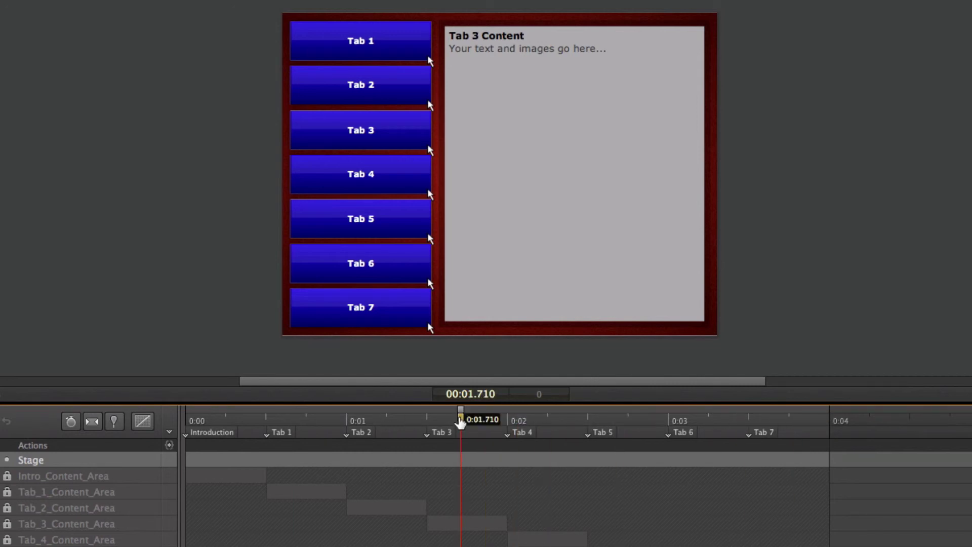
left_click(304, 424)
left_click(234, 427)
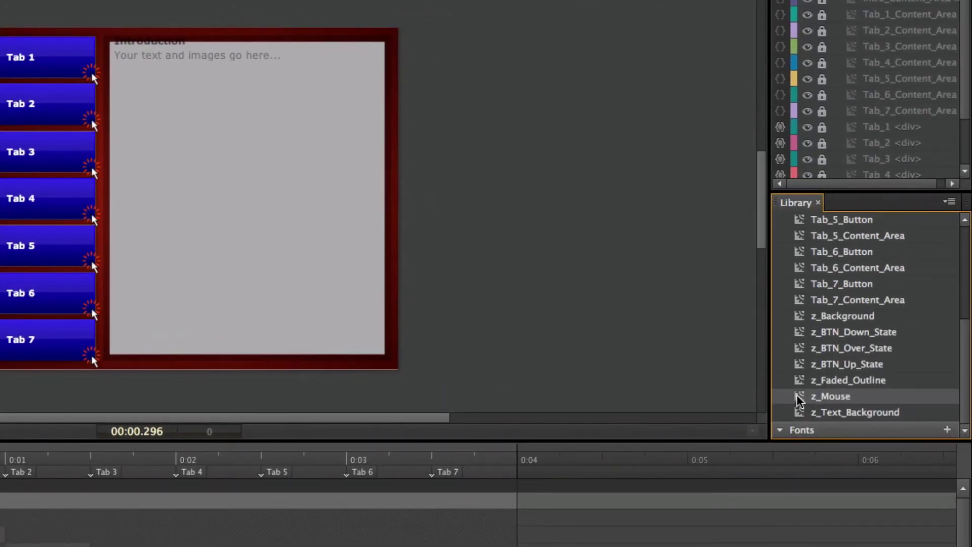
- Play through the z_Mouse animation, publish the project with File > Publish, and switch to its Finder folder
double_click(797, 395)
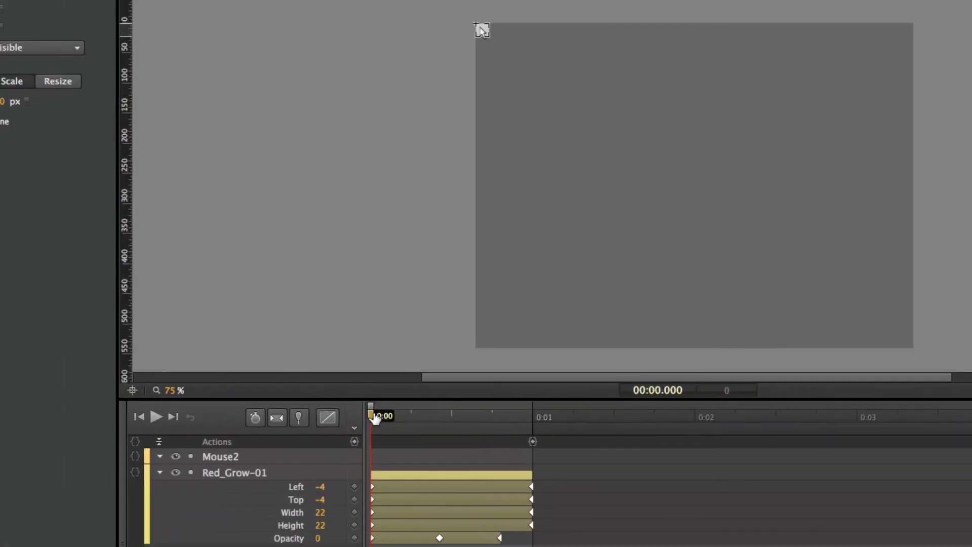
left_click_drag(374, 418, 479, 420)
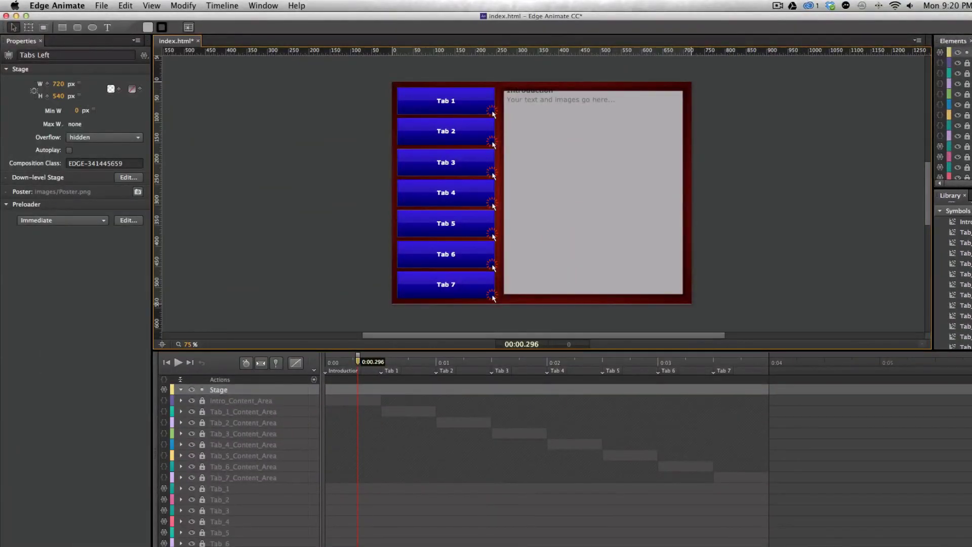
left_click(101, 6)
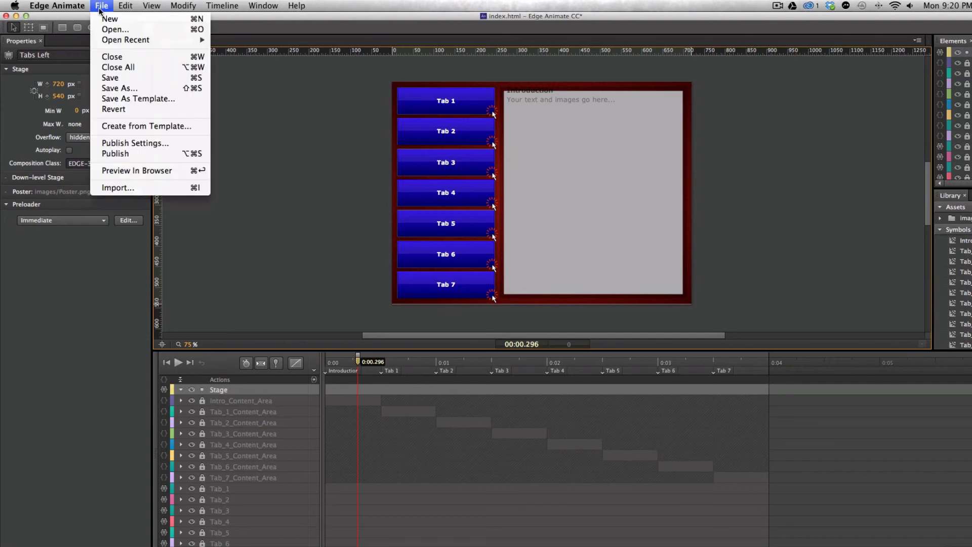
left_click(135, 153)
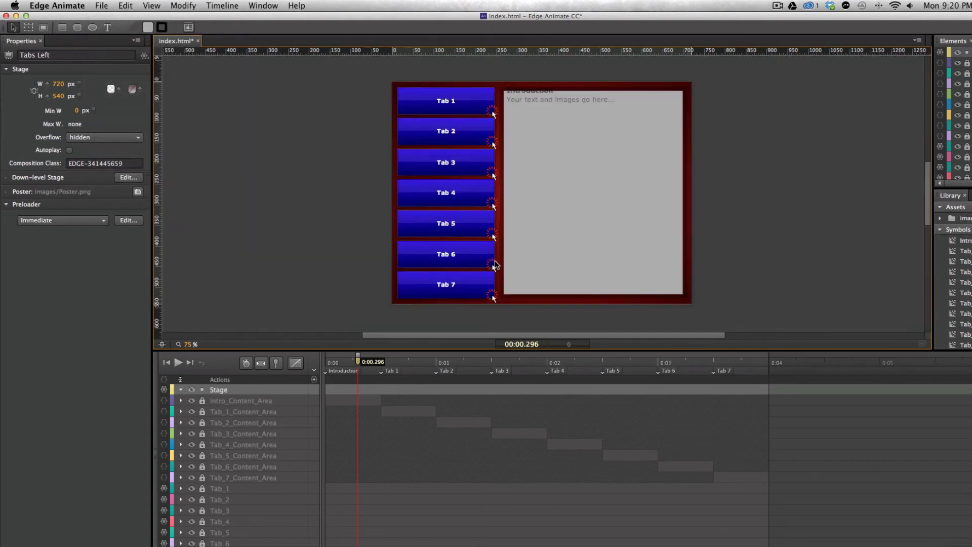
key("super+Tab")
left_click(441, 339)
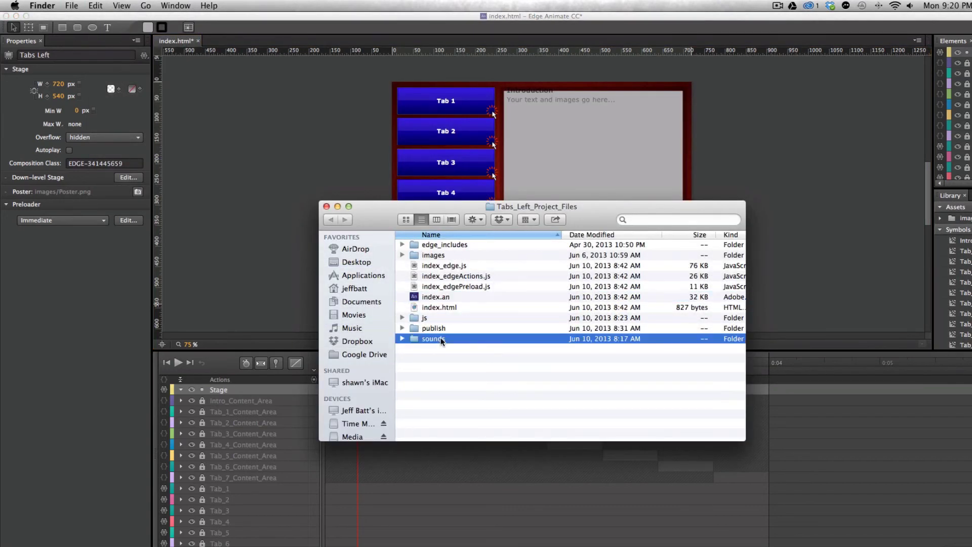
- Open publish > web in Tabs_Left_Project_Files and select the published index.html
left_click(456, 328)
double_click(456, 328)
left_click(454, 244)
double_click(455, 245)
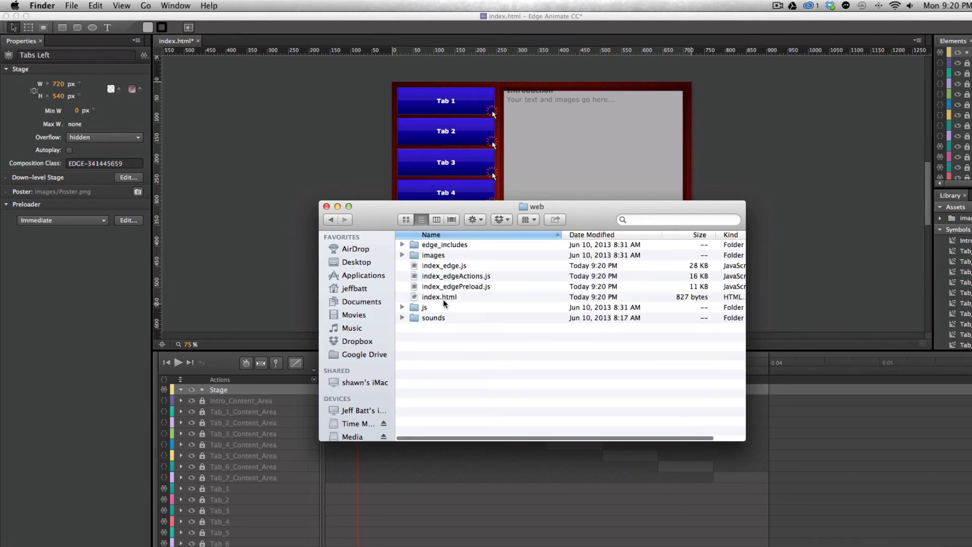
left_click(443, 318)
left_click(443, 246, "shift")
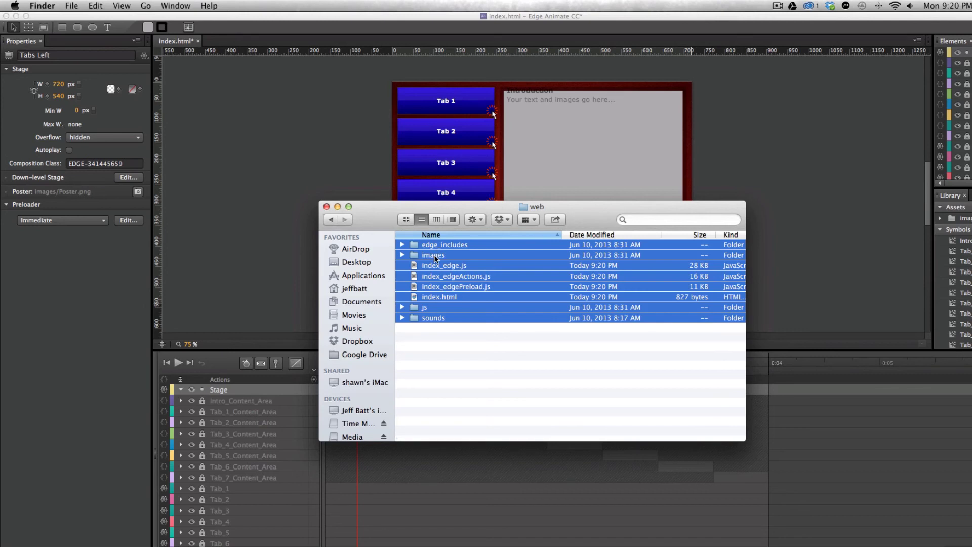
left_click(466, 298)
- Open the published index.html in Safari, showing seven blue tabs and the grey panel
double_click(489, 297)
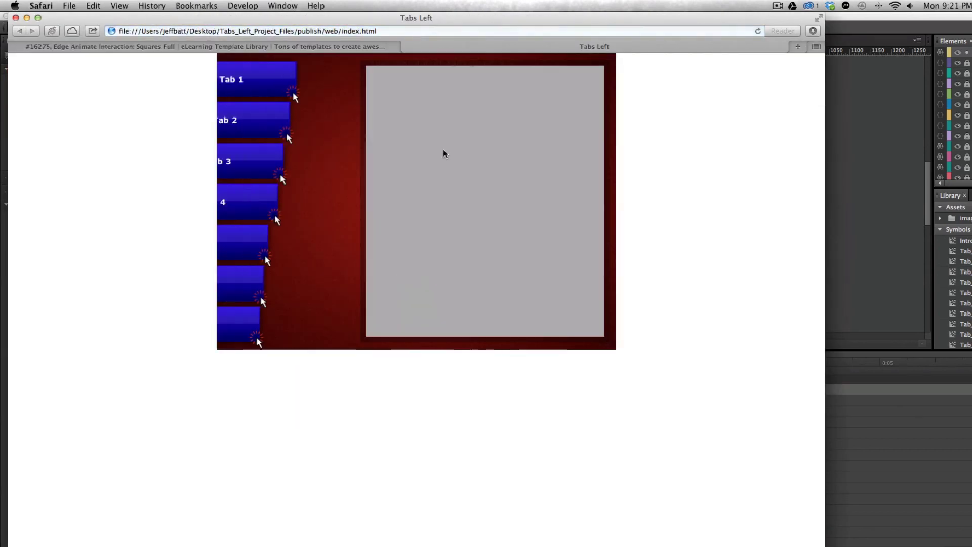